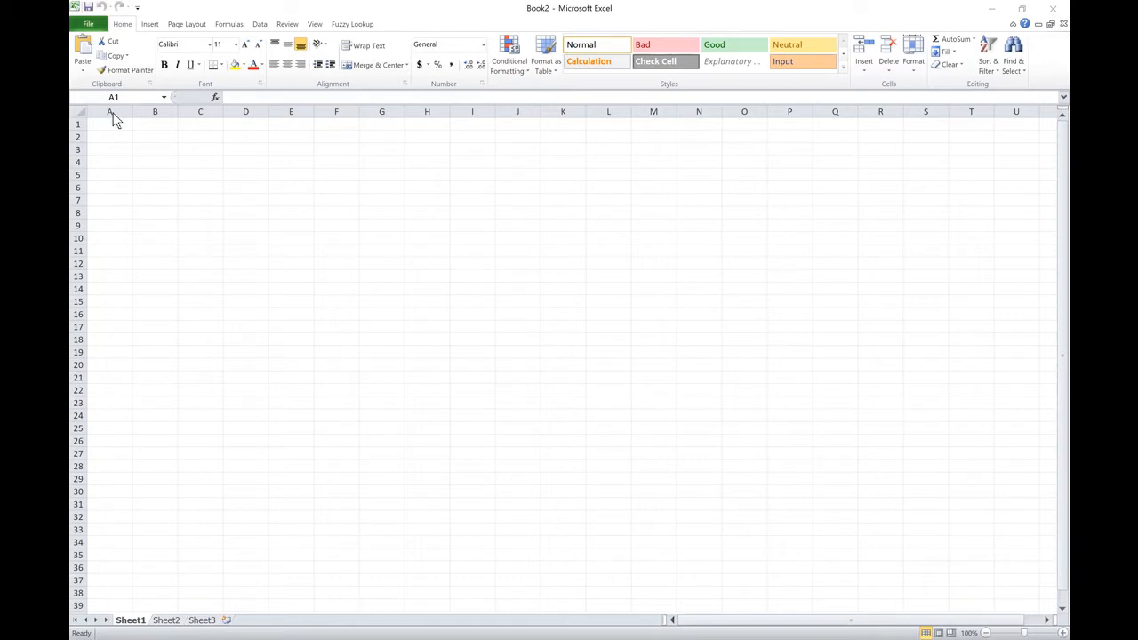
- Try out selecting column A, row 1, a single cell and the whole worksheet, ending on cell A1
click(112, 108)
click(118, 108)
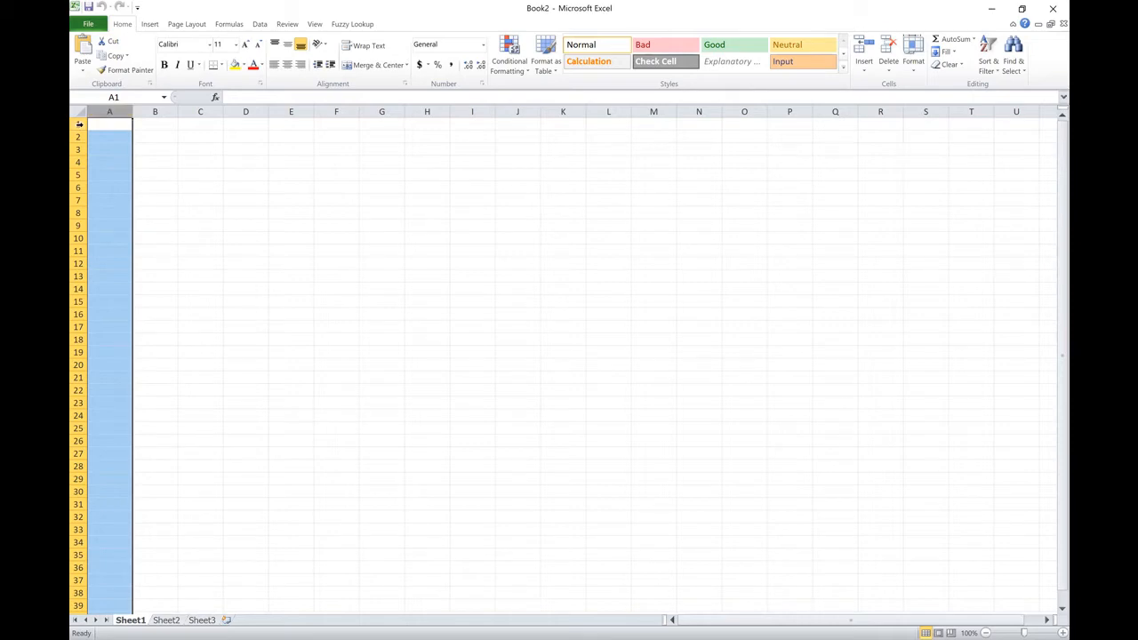
click(79, 124)
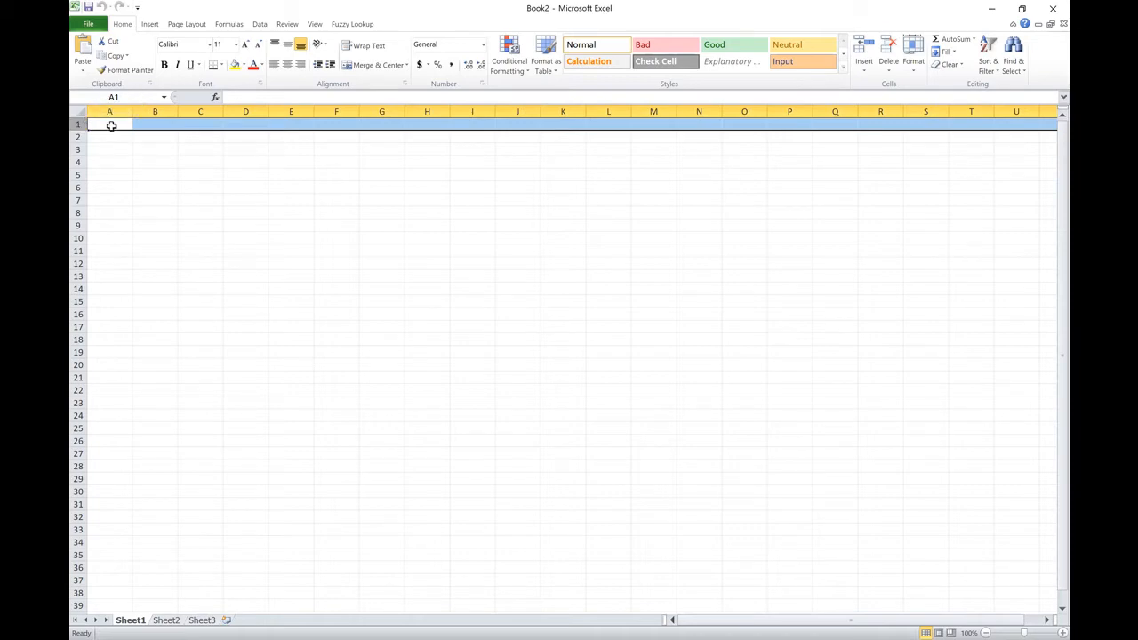
click(199, 189)
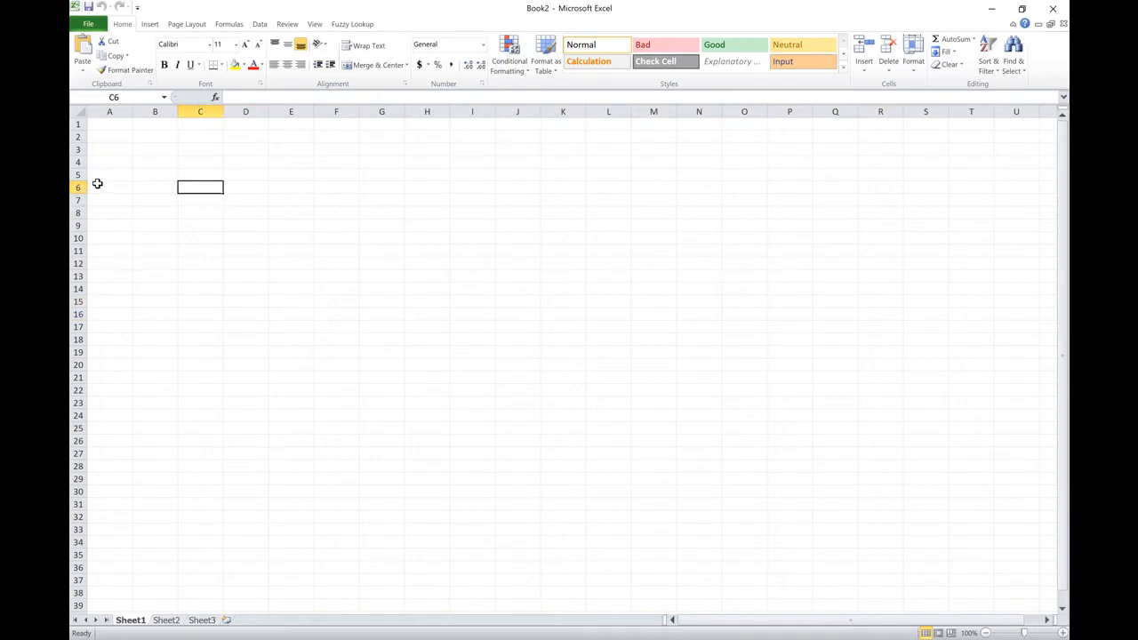
click(119, 126)
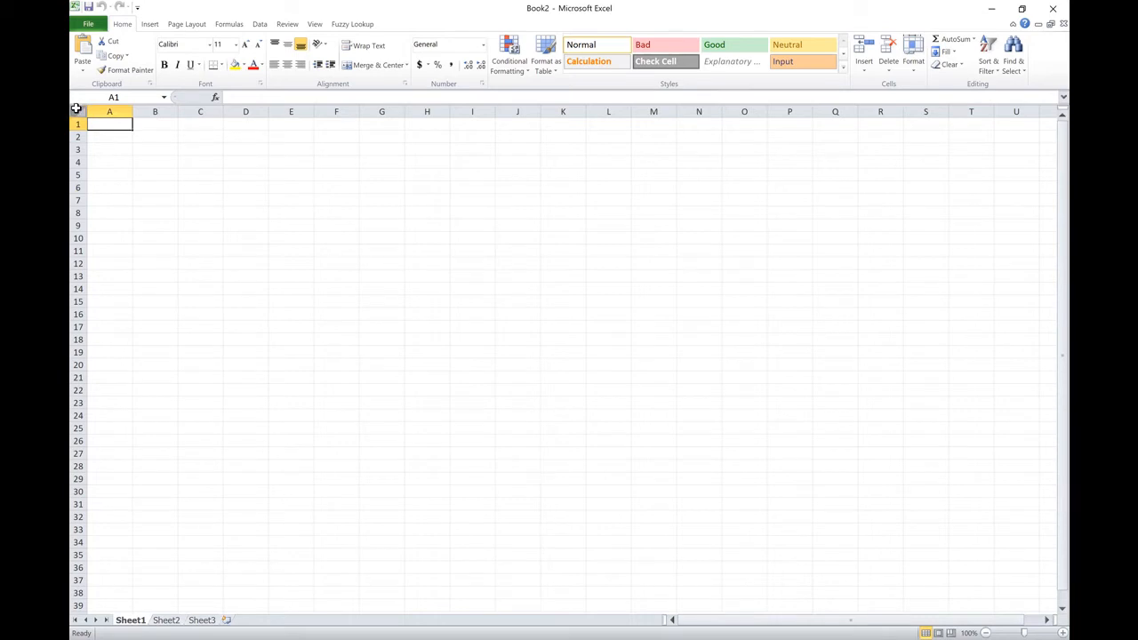
click(76, 108)
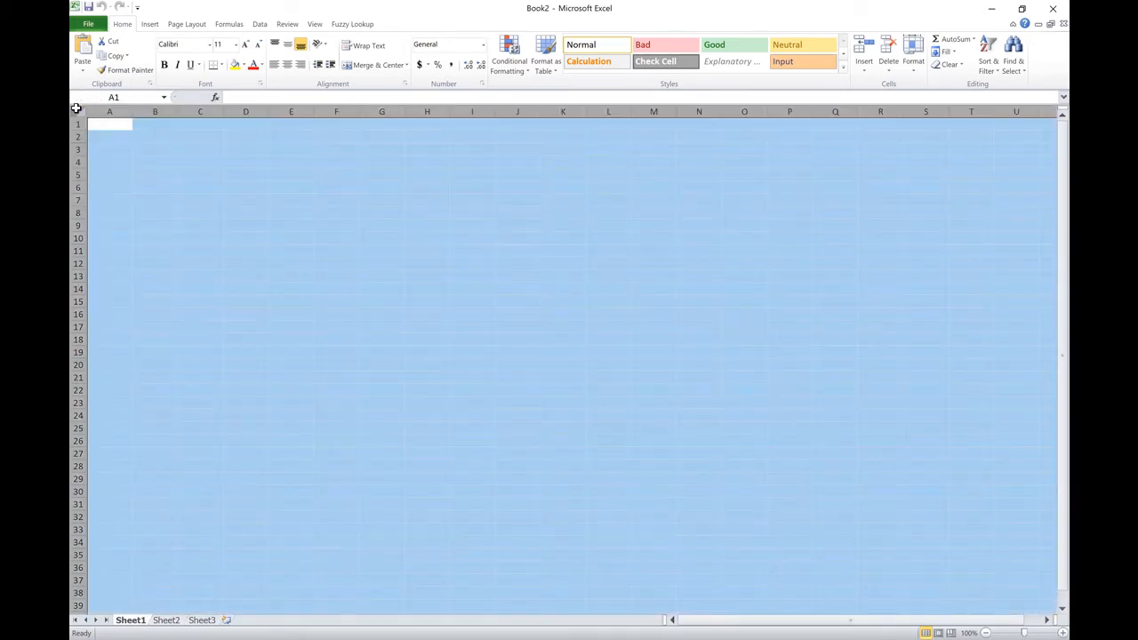
click(113, 126)
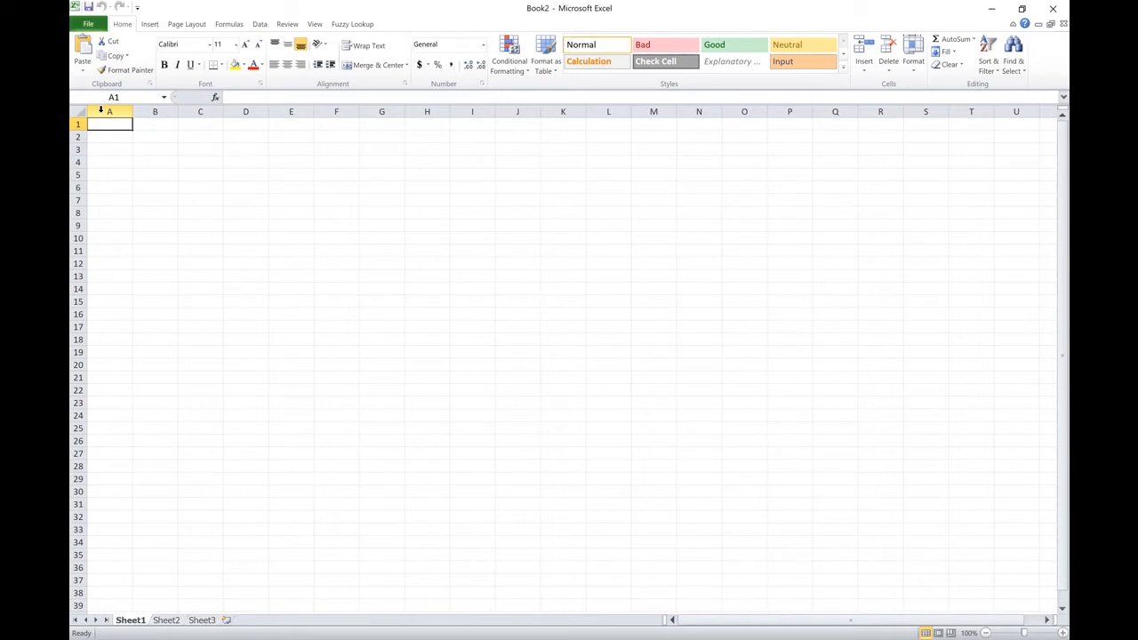
- Enter the month headers Jan in cell B1 and Feb in cell C1
key(Right)
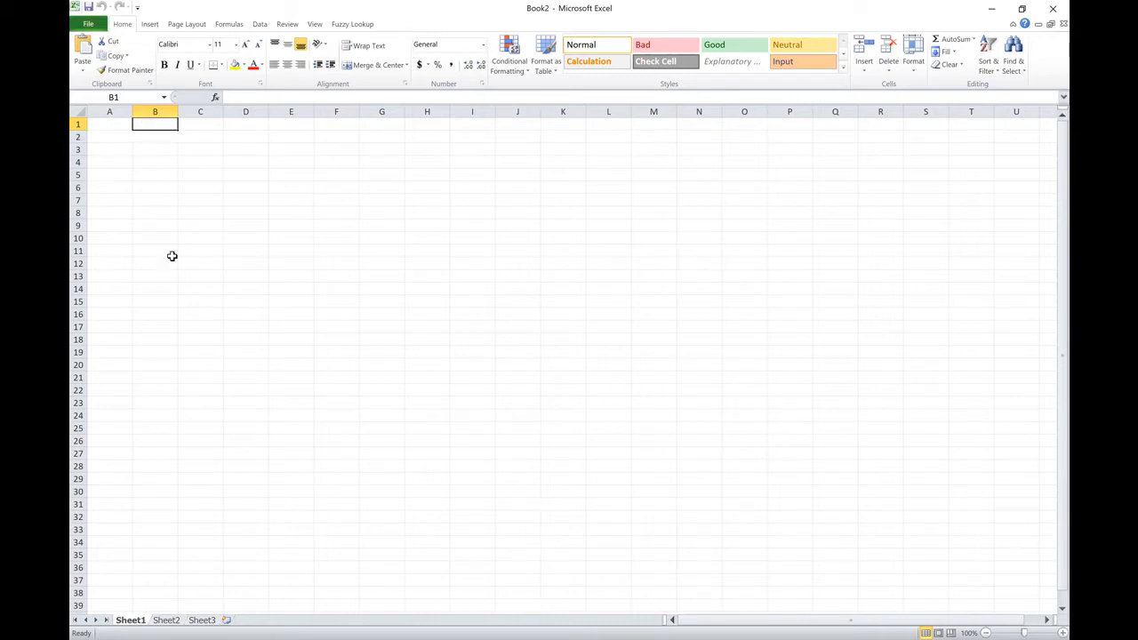
text(Jan)
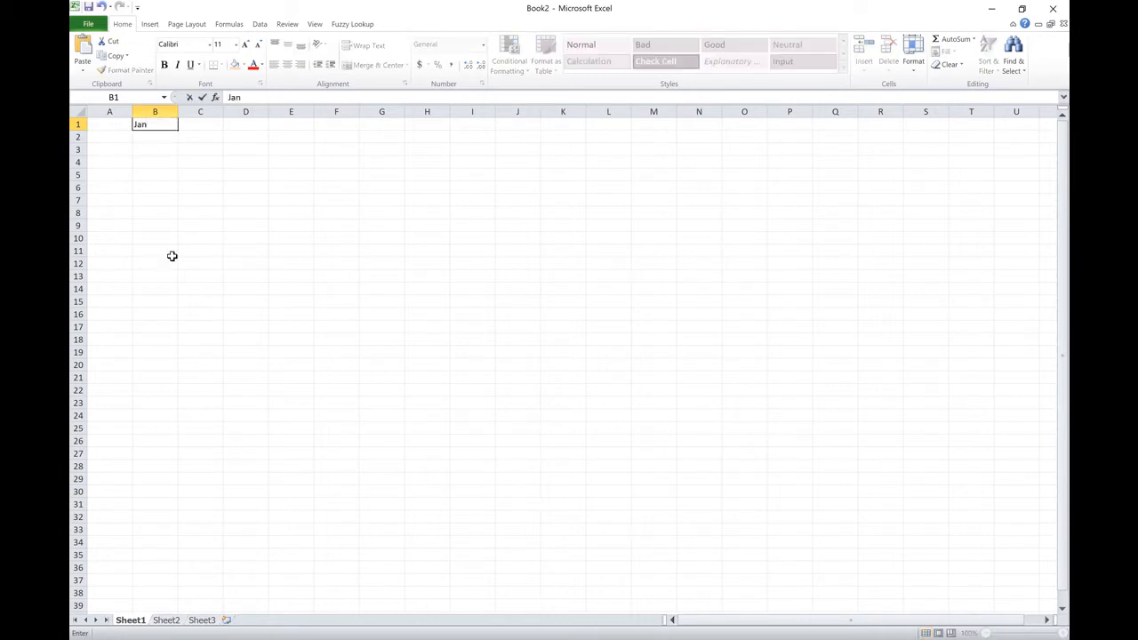
key(Tab)
text(Feb)
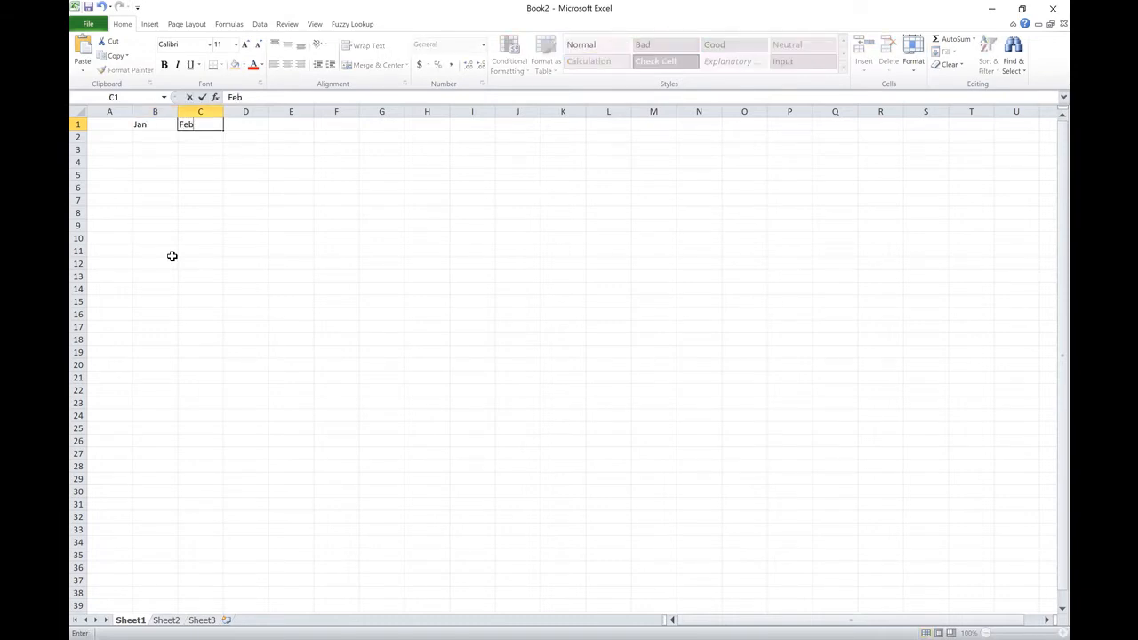
- Extend the Jan–Feb series across row 1 through Dec in cell M1
key(Left)
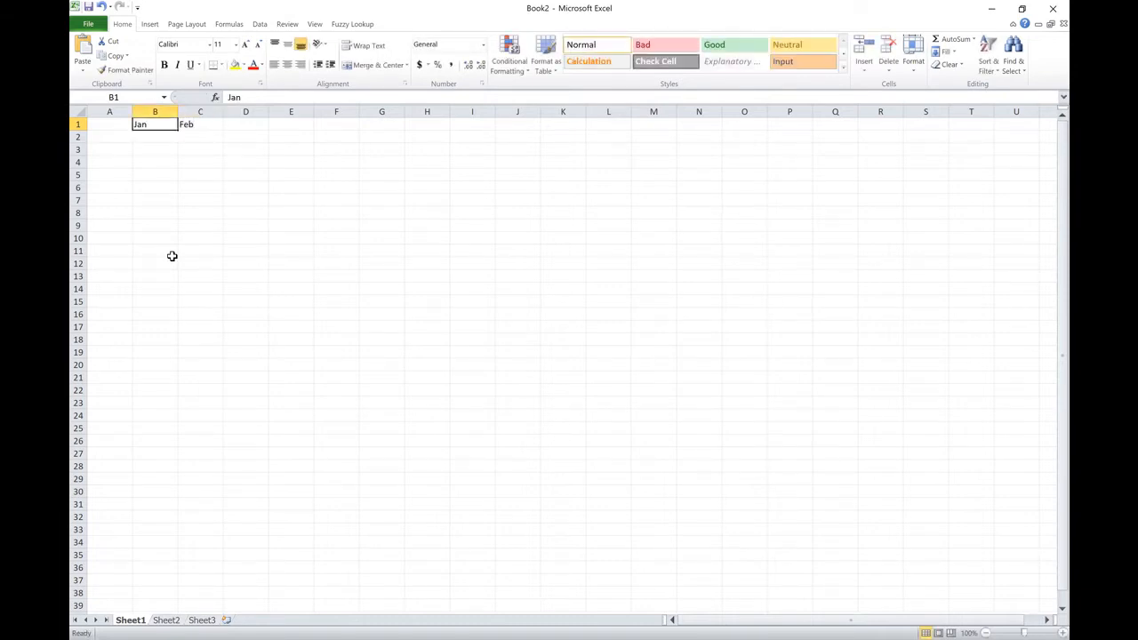
key(shift+Right)
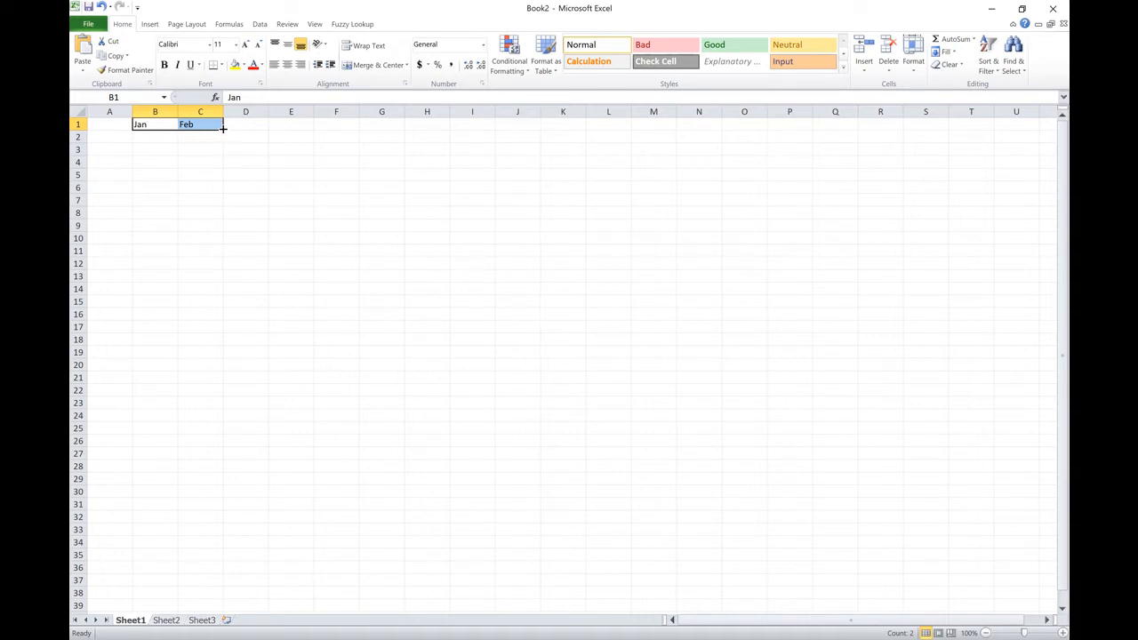
drag(223, 128, 667, 129)
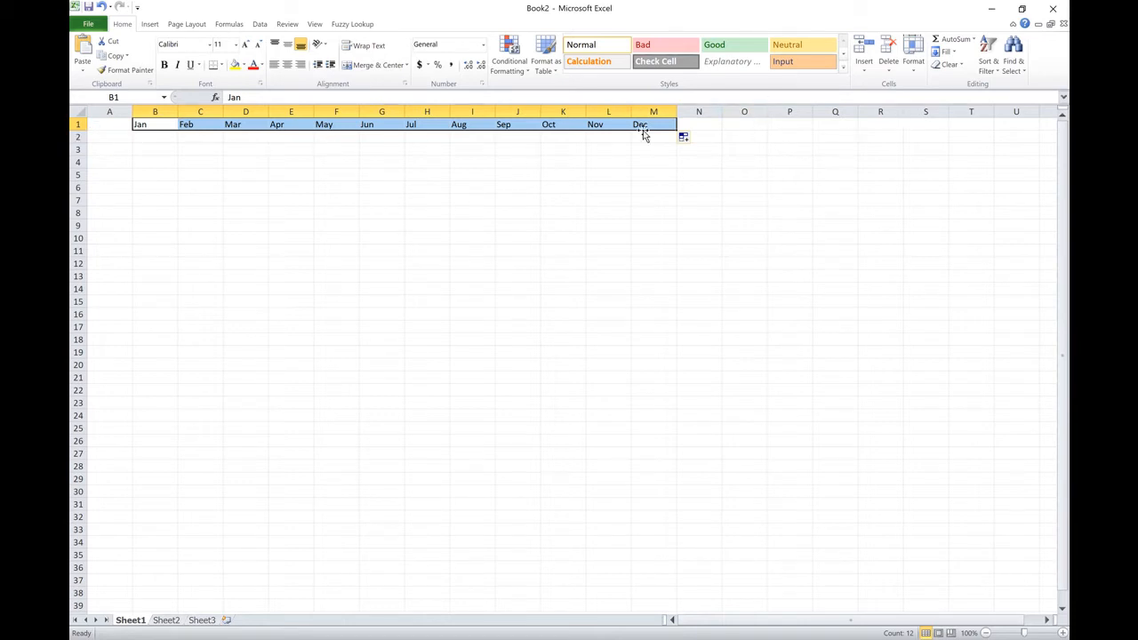
- Enter the row labels R1 in cell A2 and R2 in cell A3
click(117, 136)
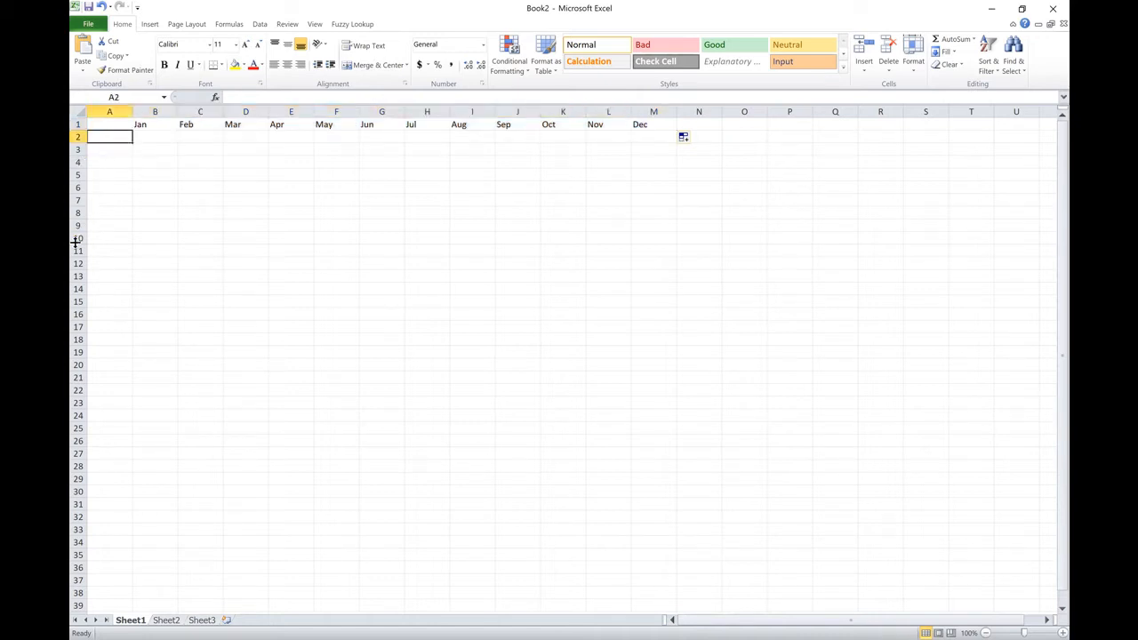
text(R1)
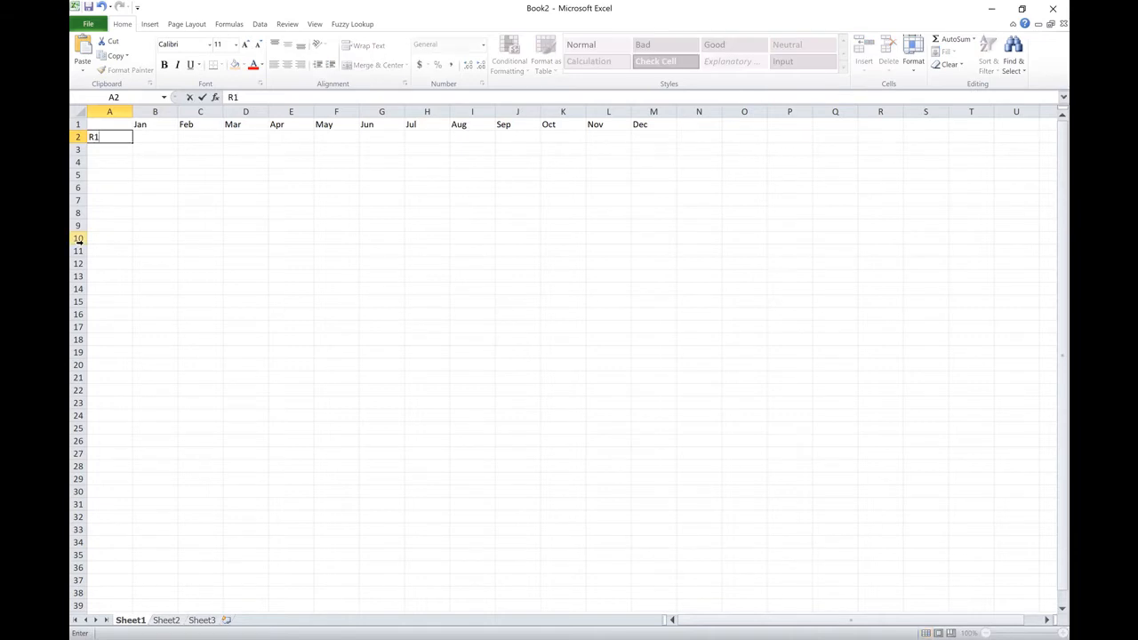
key(Return)
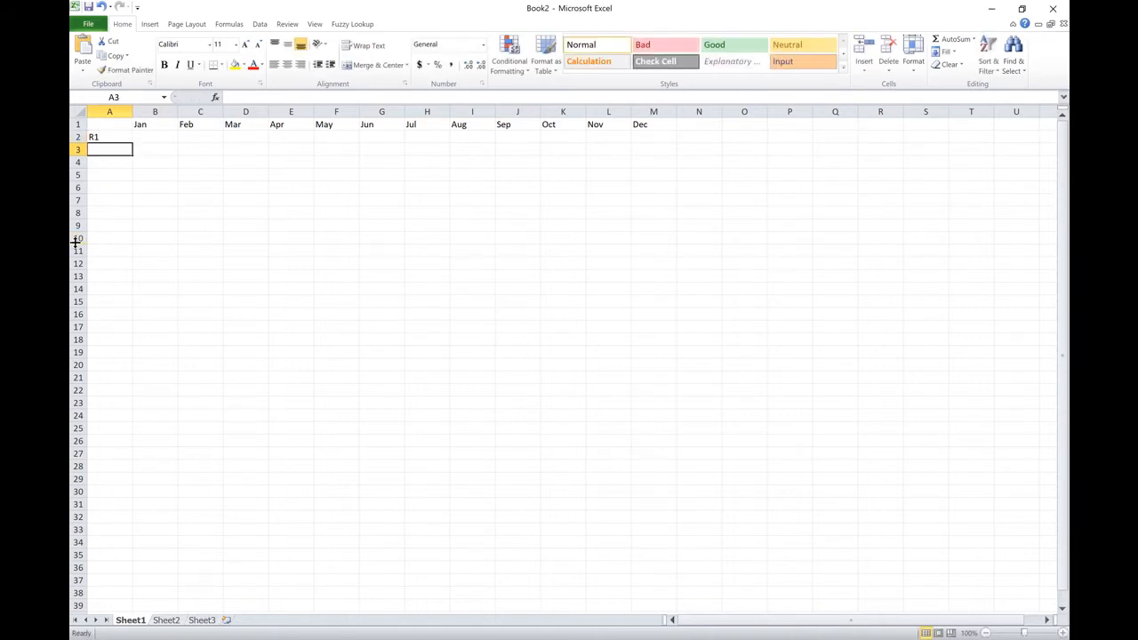
text(R2)
key(Return)
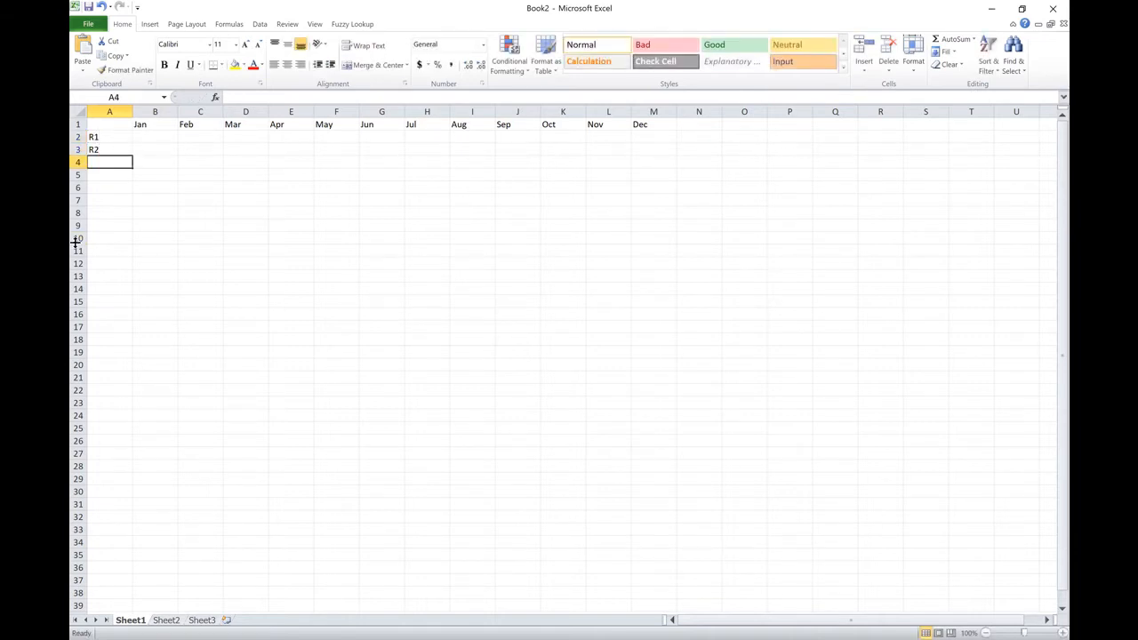
- Extend the R1–R2 label series down column A through R20 in cell A21
click(108, 138)
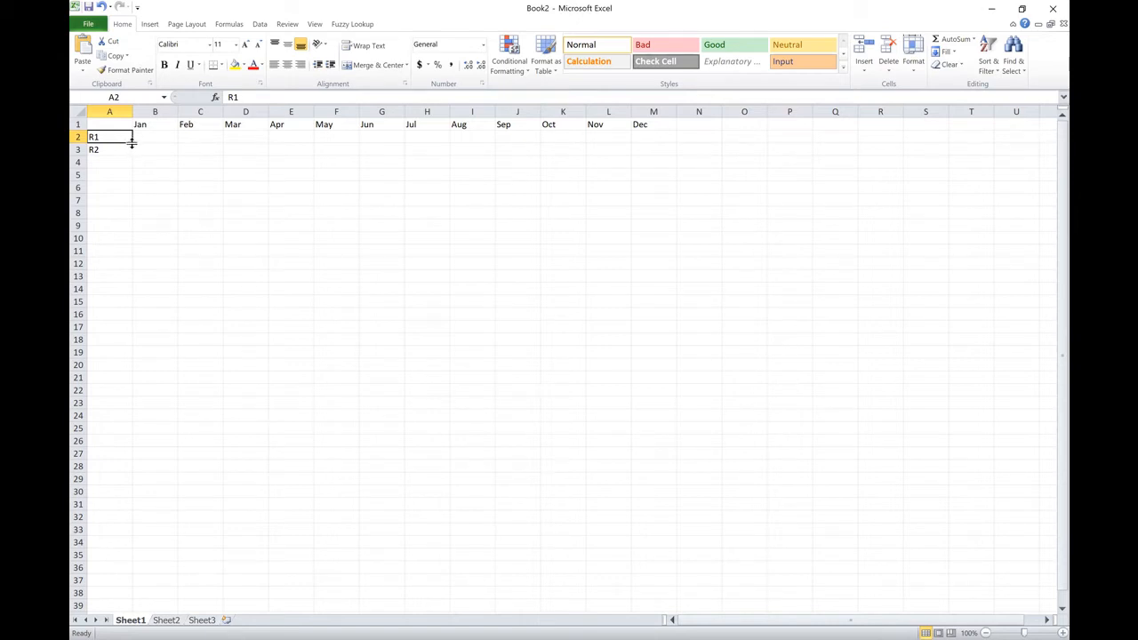
drag(132, 144, 133, 150)
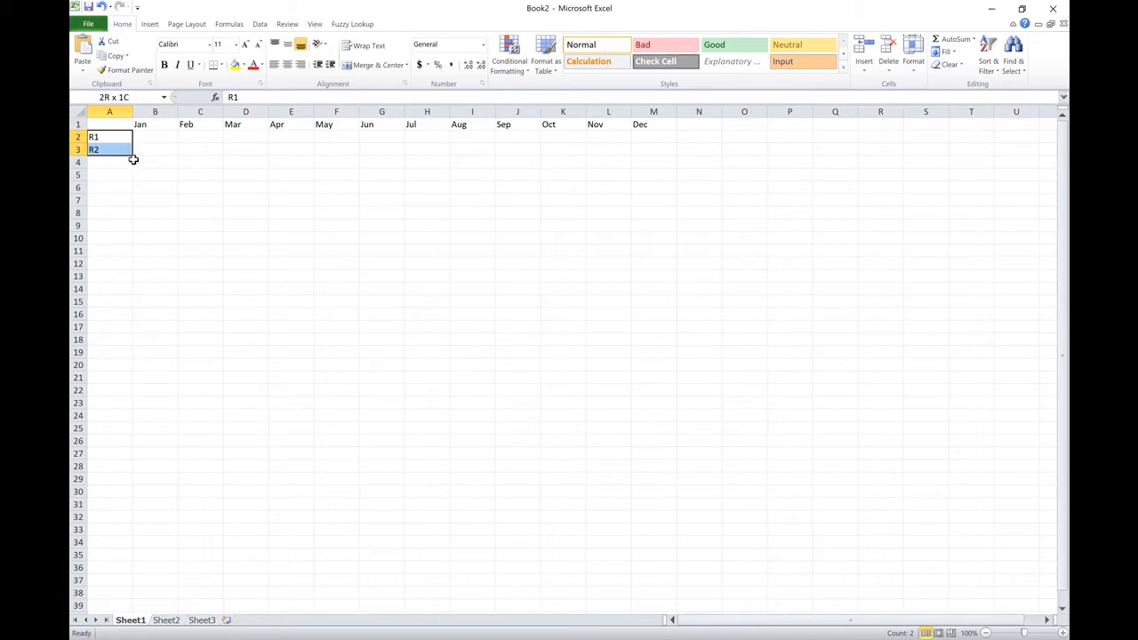
shift+click(134, 159)
click(119, 138)
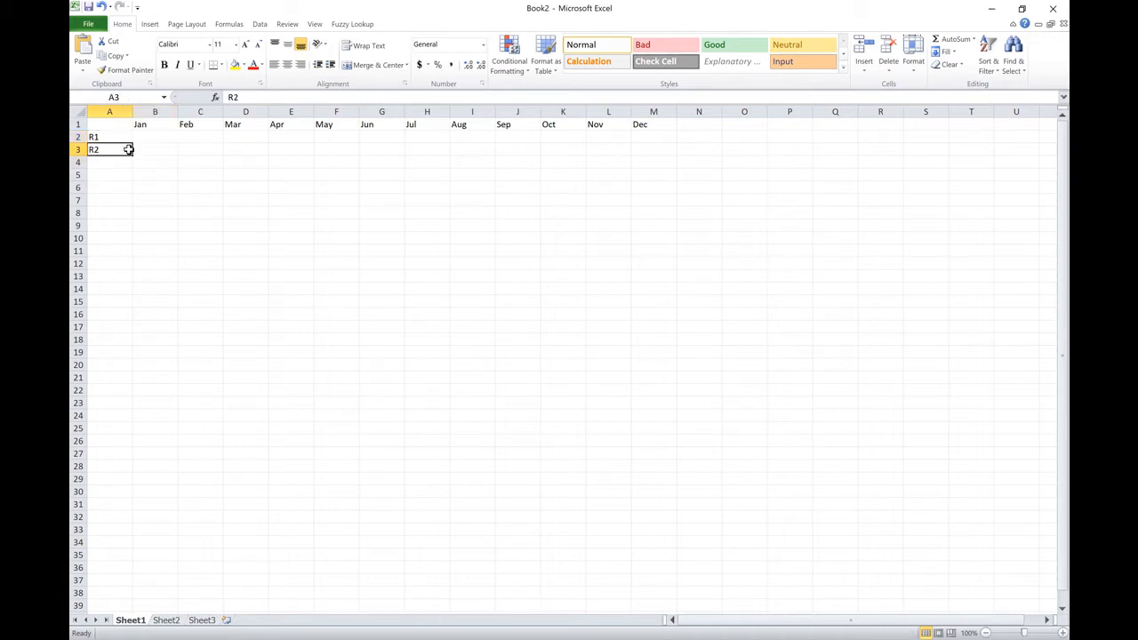
drag(120, 142, 93, 381)
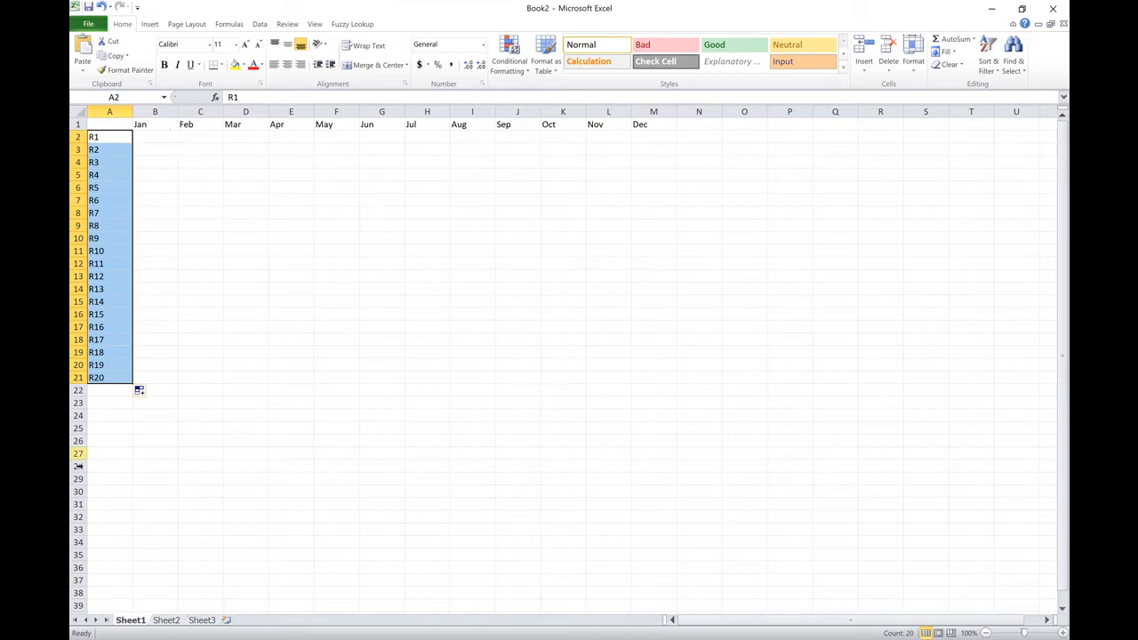
- Replace the January header in cell B1 with "January Data"
click(141, 124)
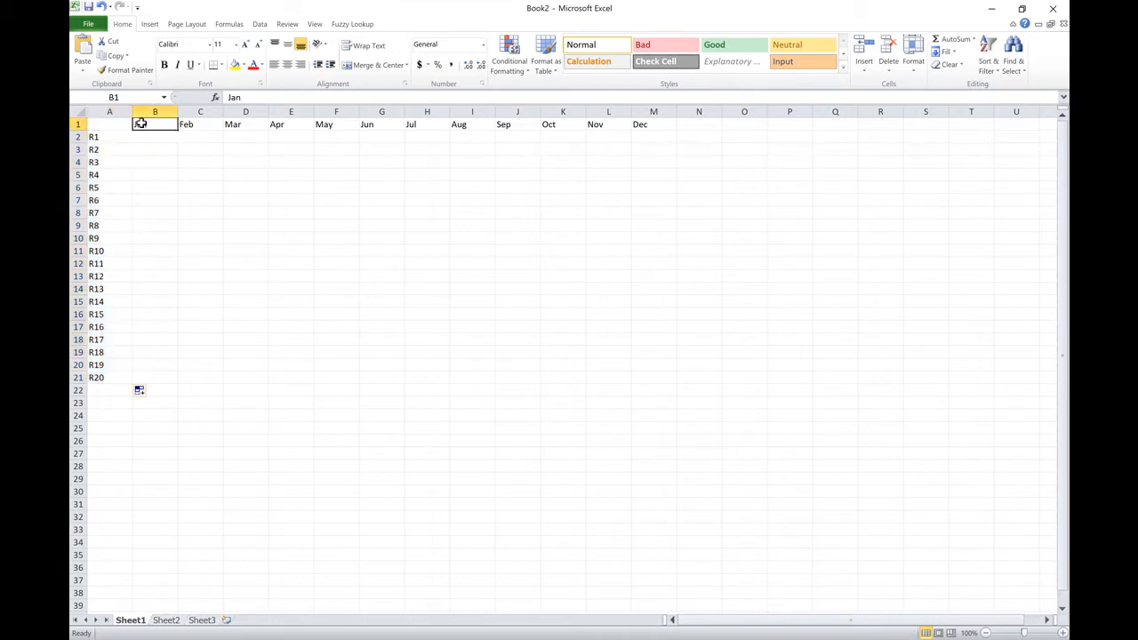
text(J)
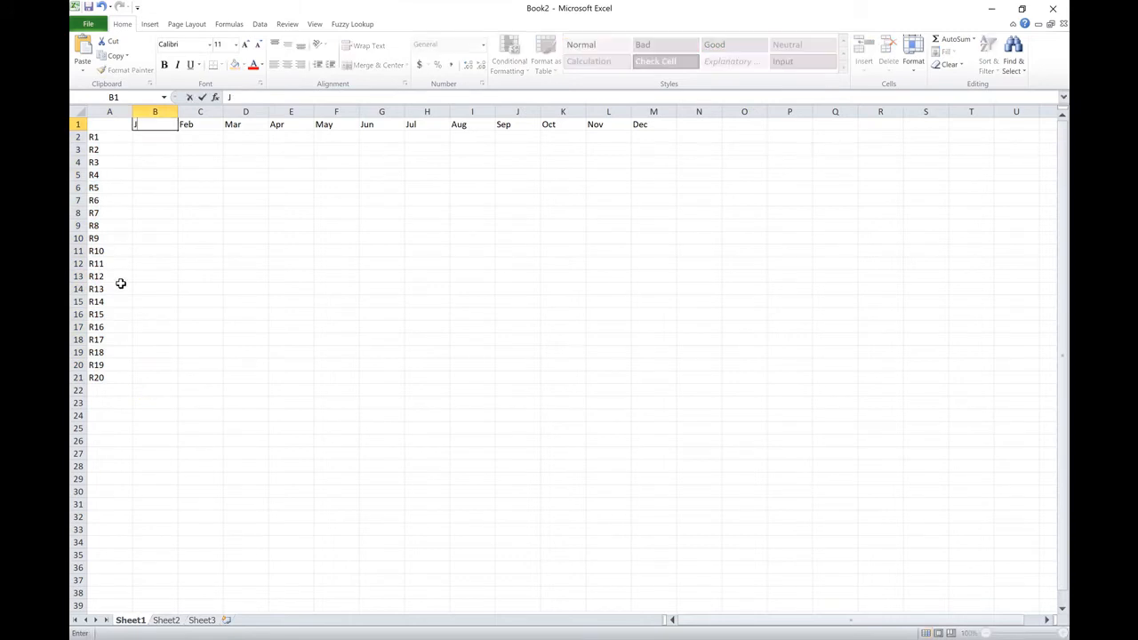
text(anuary Data)
key(Return)
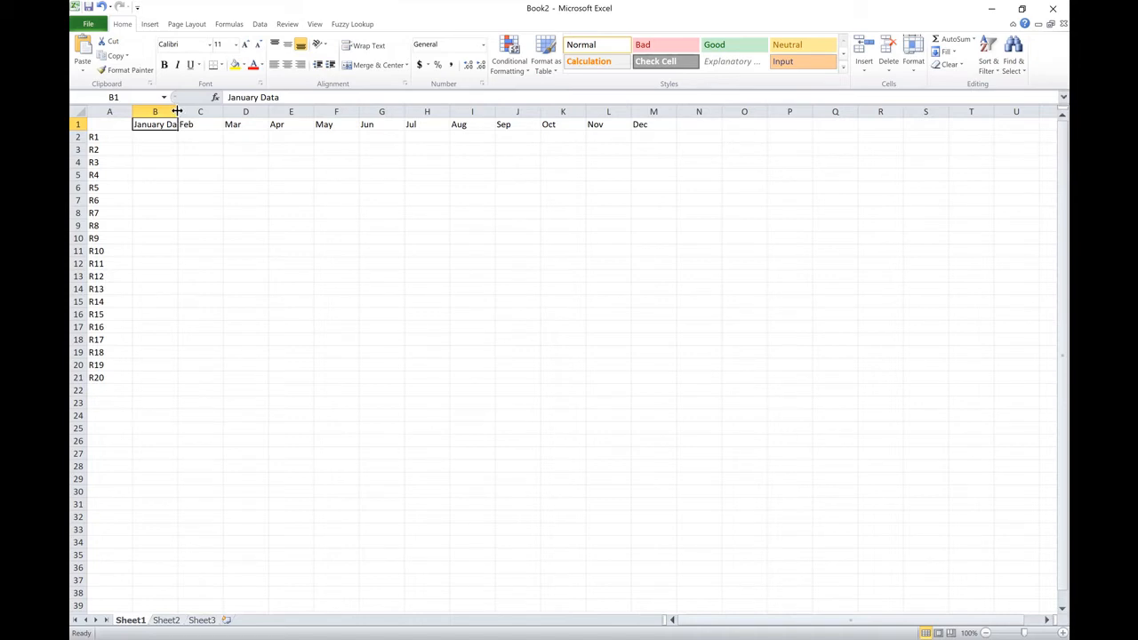
- Widen column B slightly beyond its header text and make row 2 about three times as tall
double_click(177, 110)
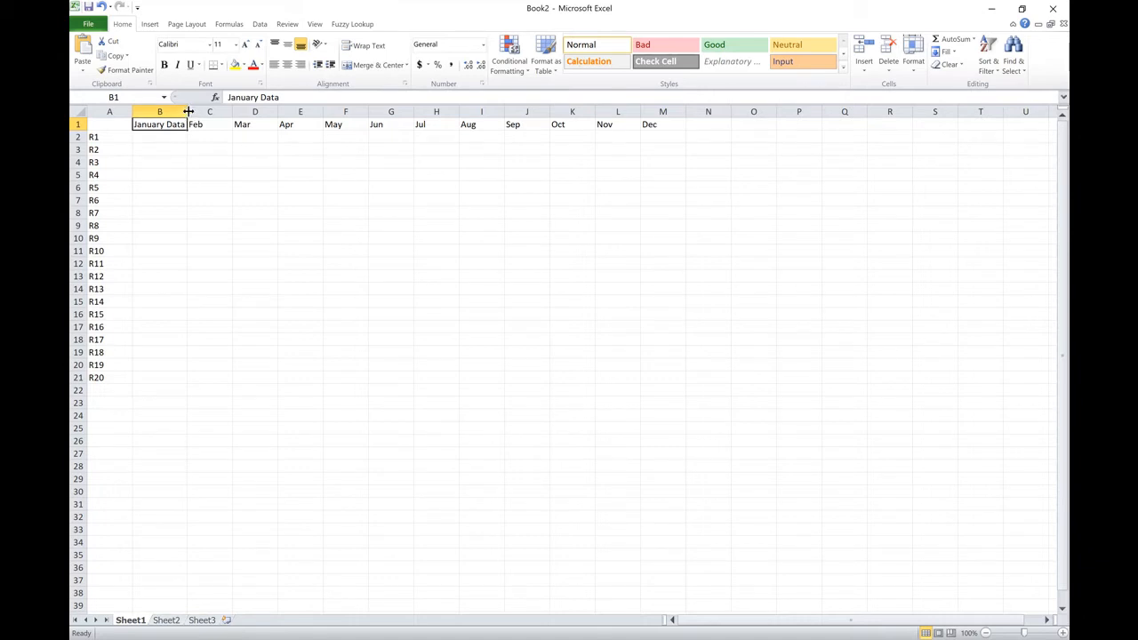
mouse_move(188, 111)
mouse_down()
mouse_move(318, 111)
mouse_move(177, 100)
mouse_move(190, 103)
mouse_up()
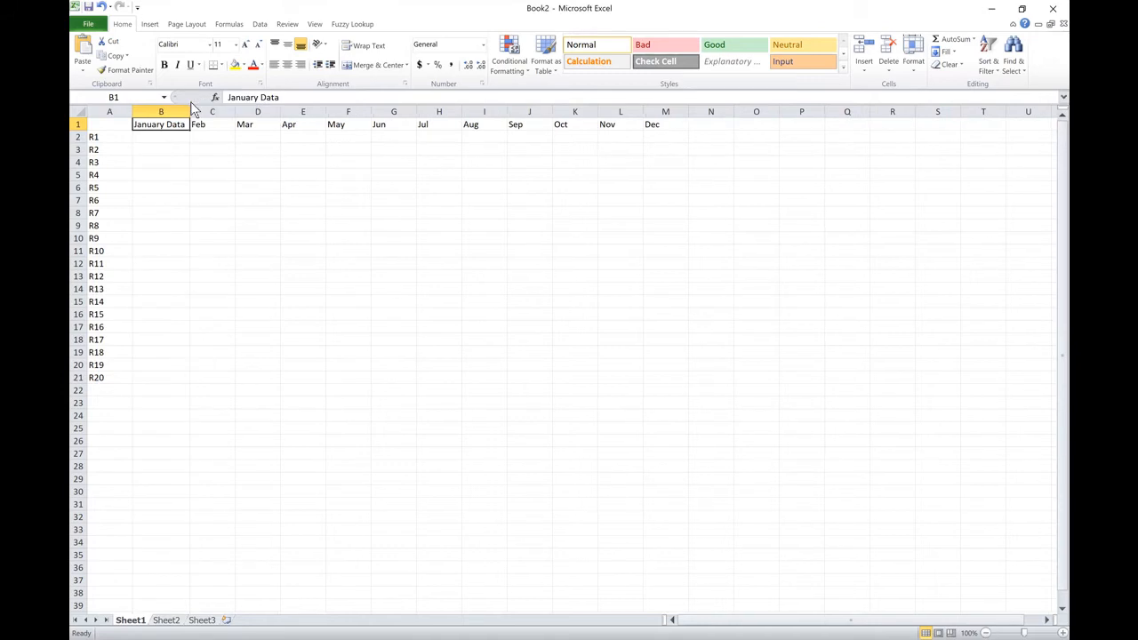
click(92, 136)
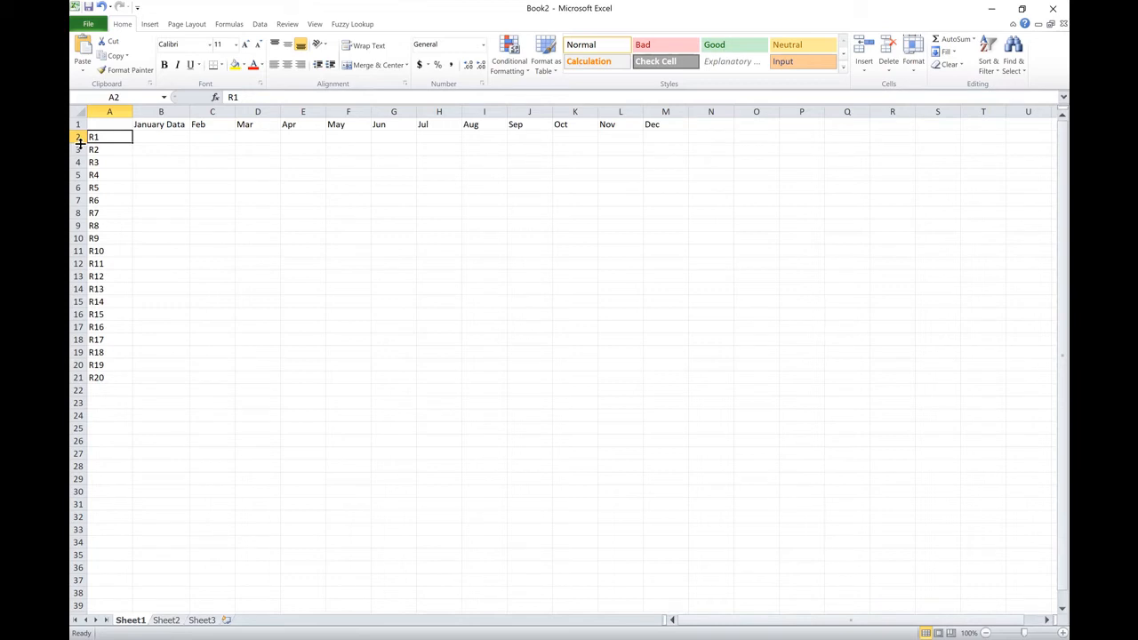
drag(81, 143, 76, 172)
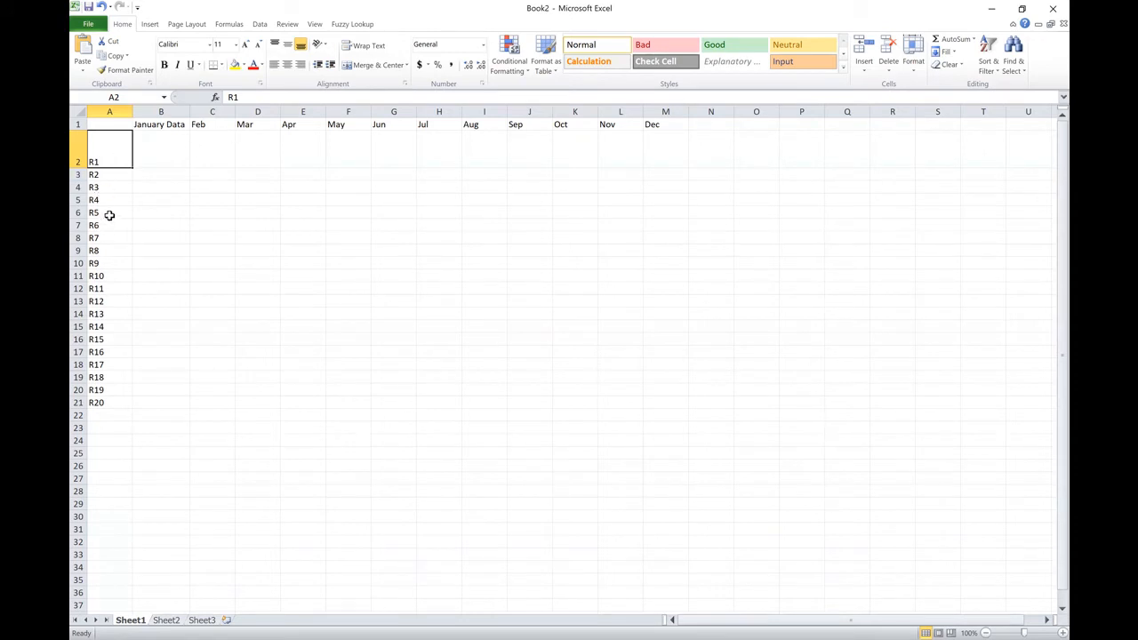
- Enter $100 in cell B2 and apply the Accounting number format to it
click(164, 158)
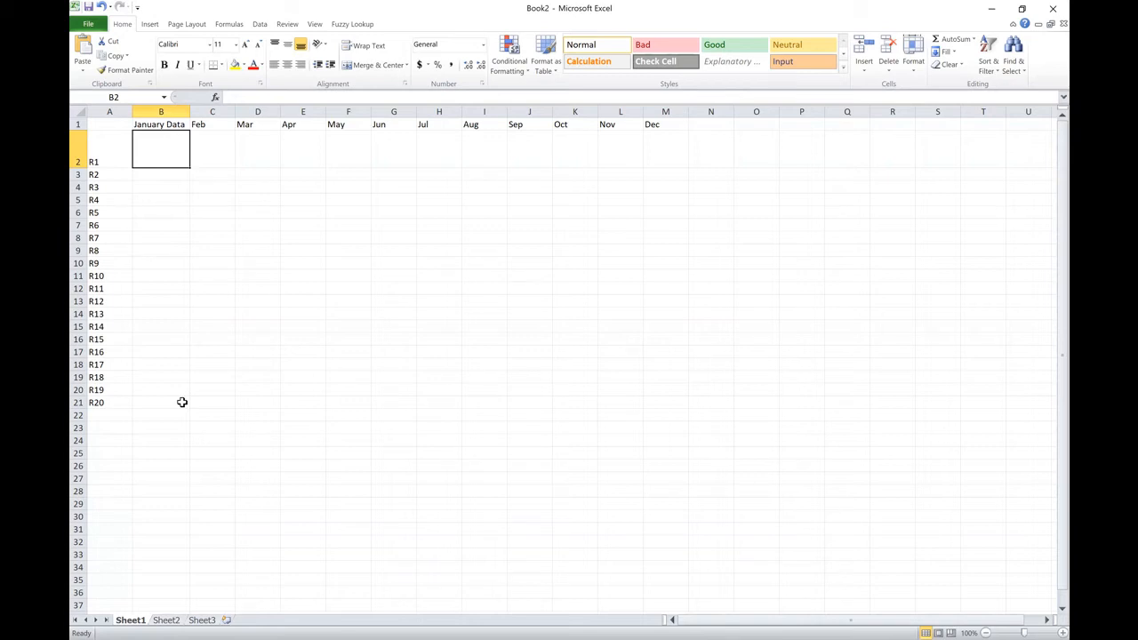
text($100)
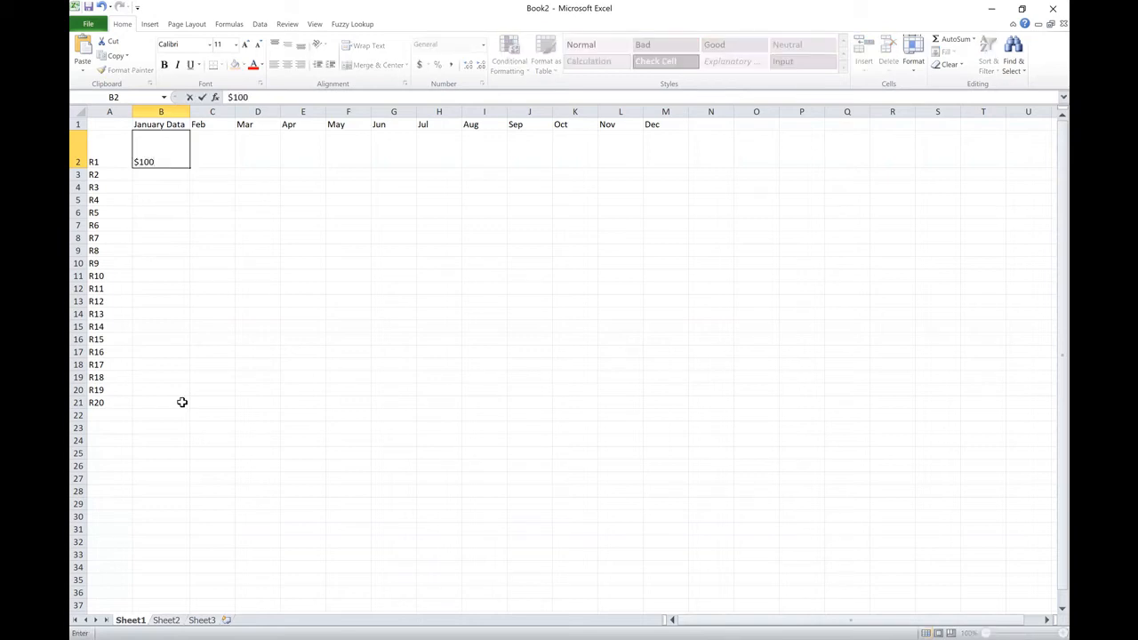
key(ctrl+Return)
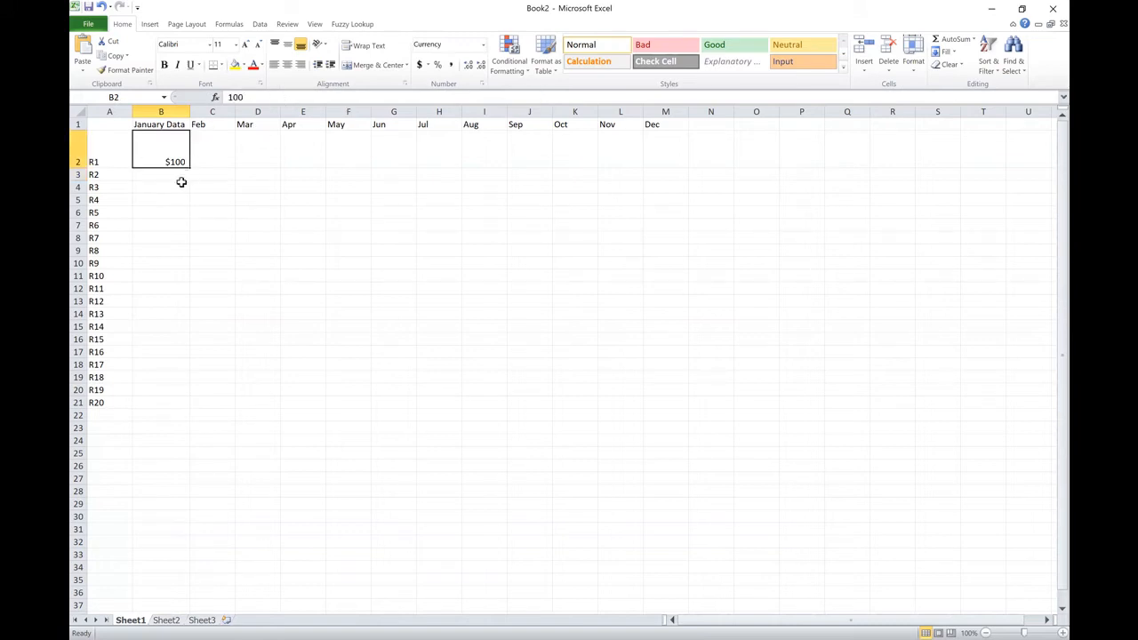
click(419, 66)
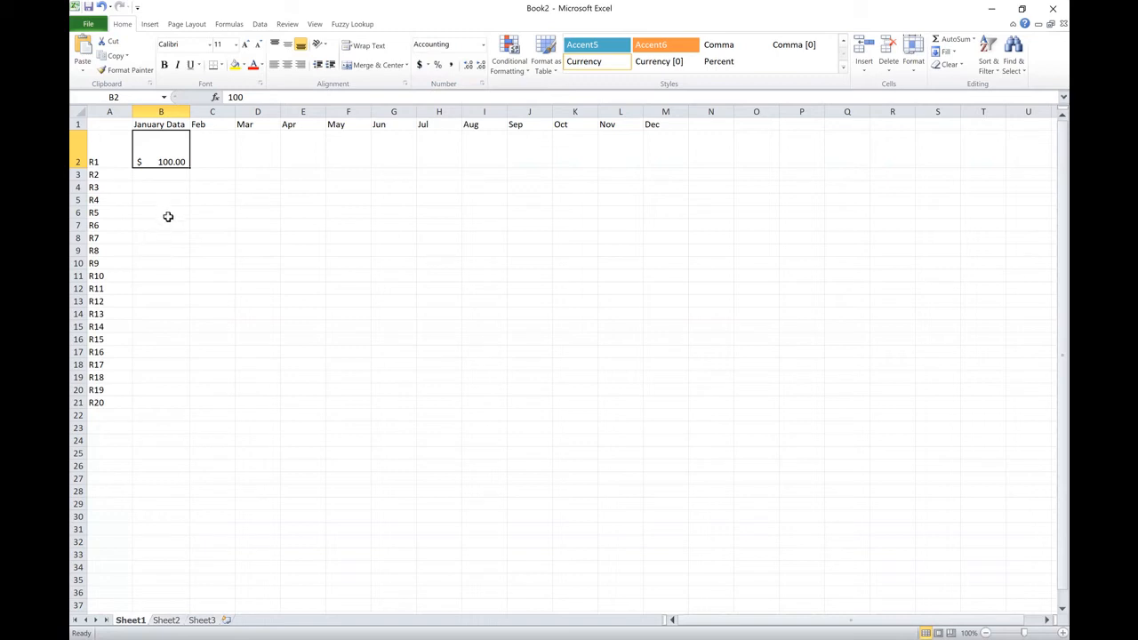
- Enter "This is a long text." in cell C2 and wrap the text within the cell
click(216, 161)
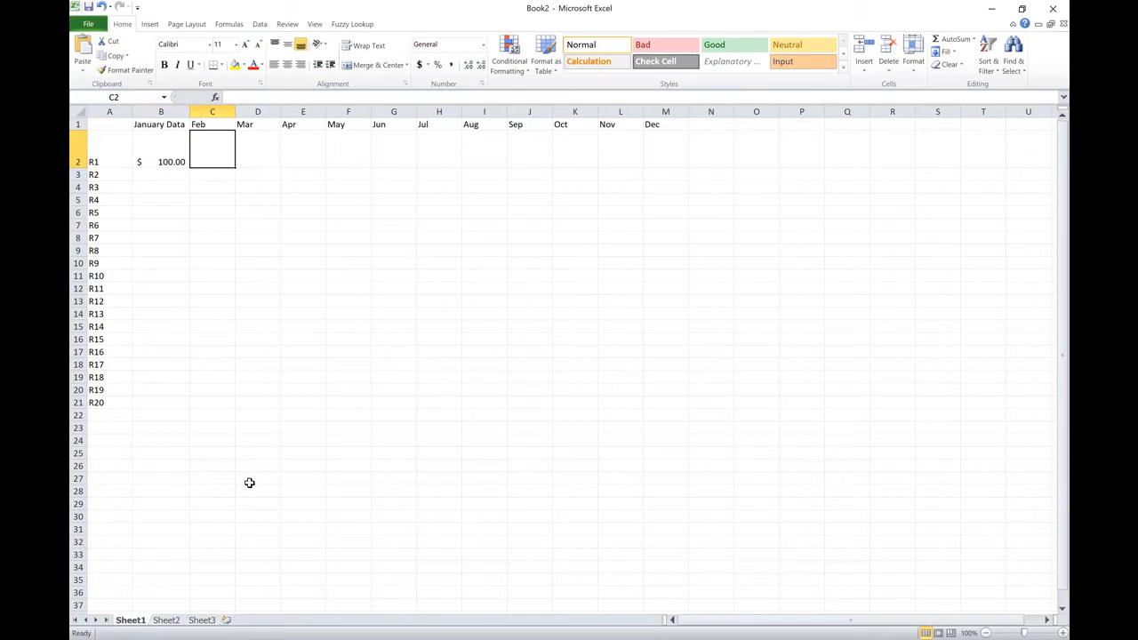
text(This is a long text.)
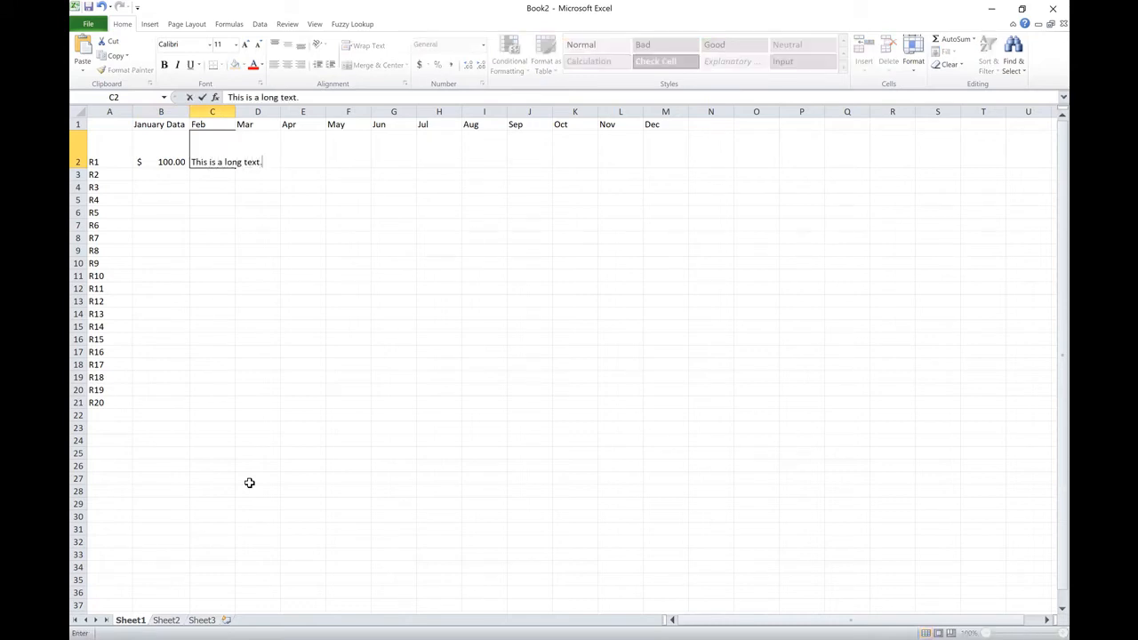
key(Return)
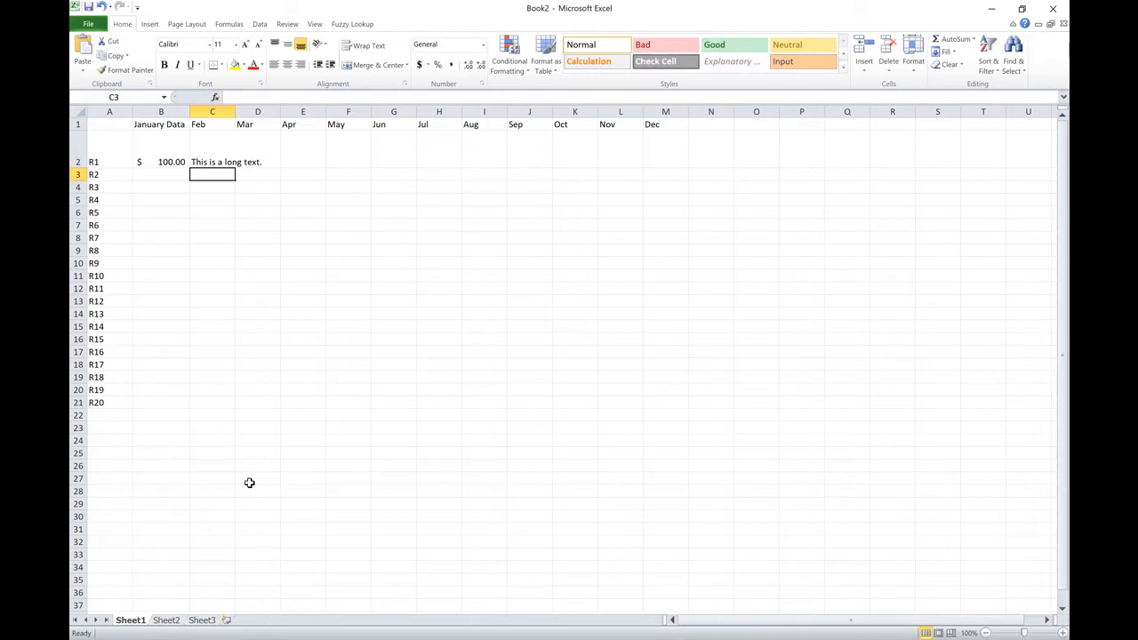
key(Up)
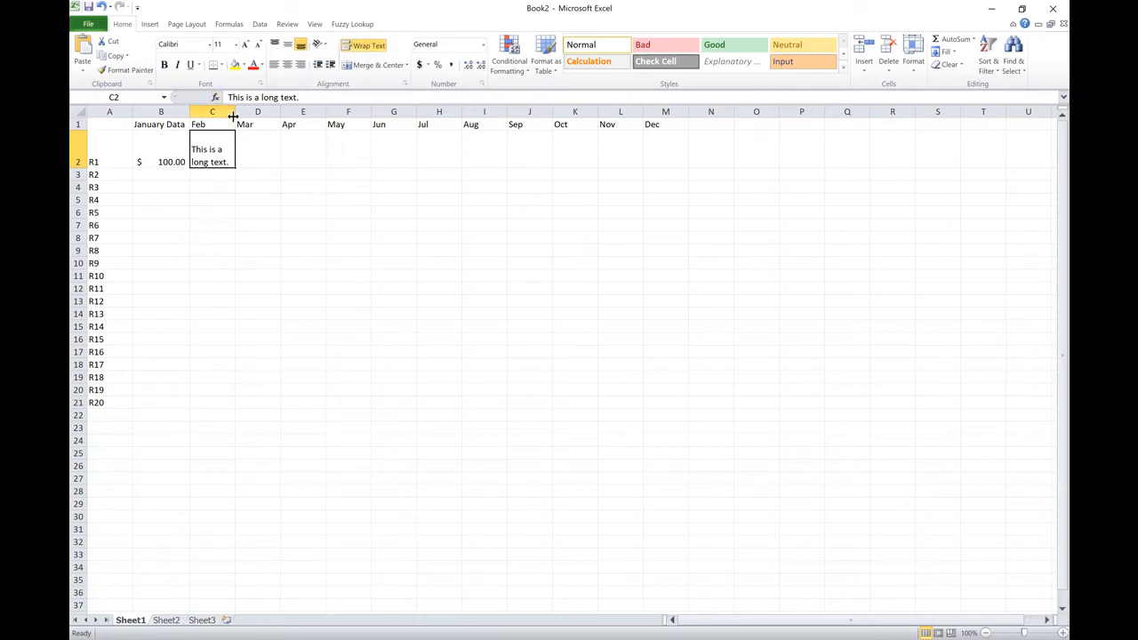
- Widen column C slightly to give the wrapped text in C2 more room
mouse_move(236, 113)
mouse_down()
mouse_move(283, 117)
mouse_move(242, 112)
mouse_up()
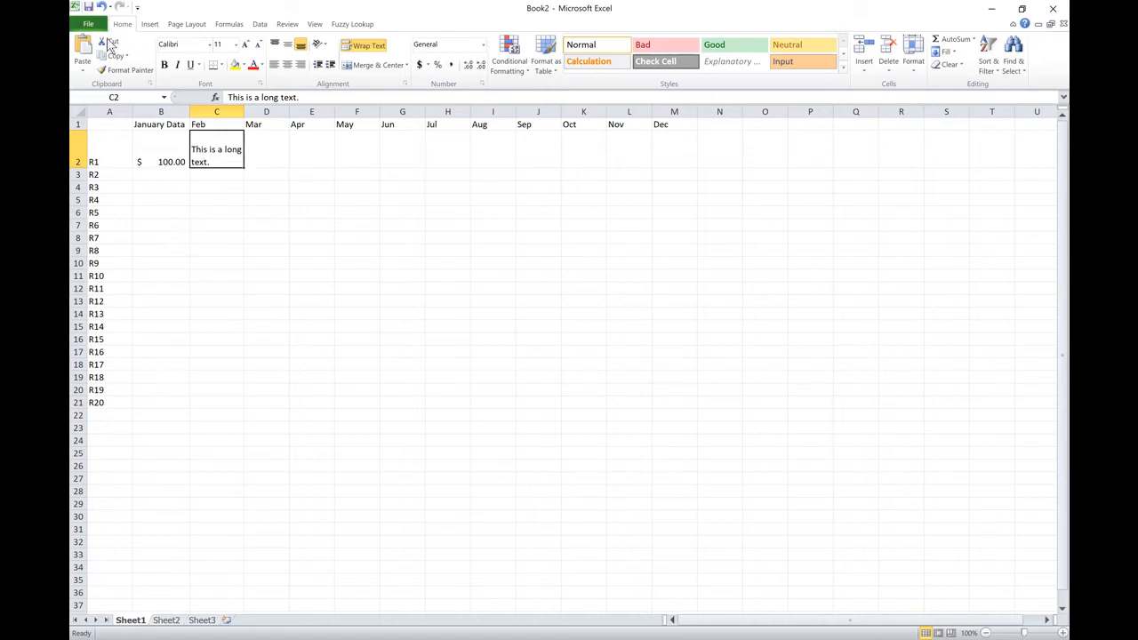
click(86, 26)
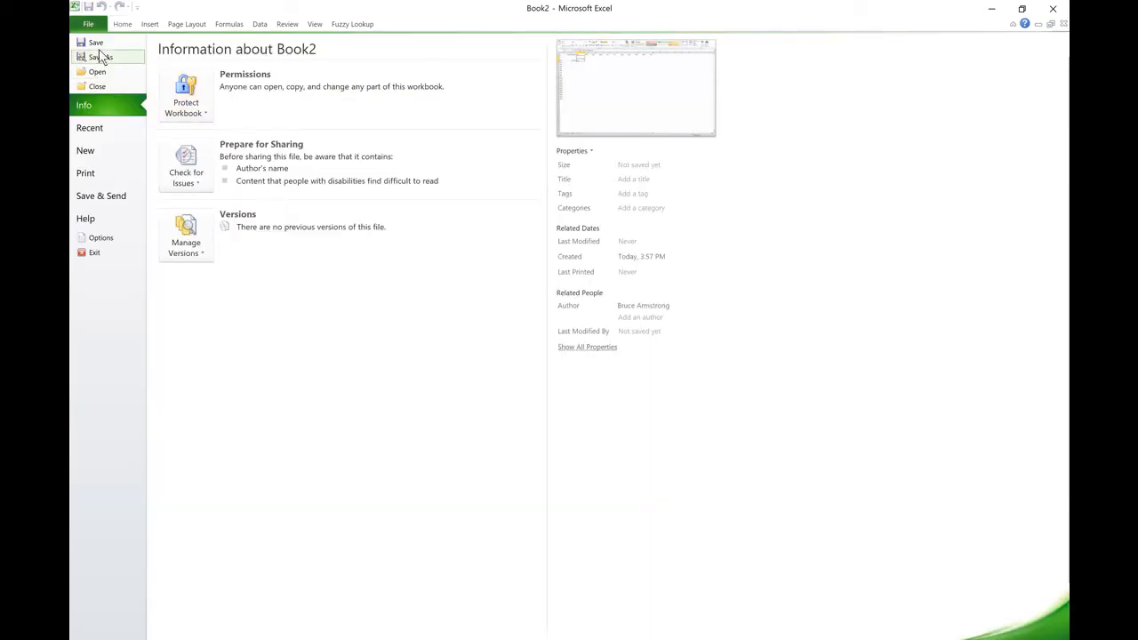
key(Escape)
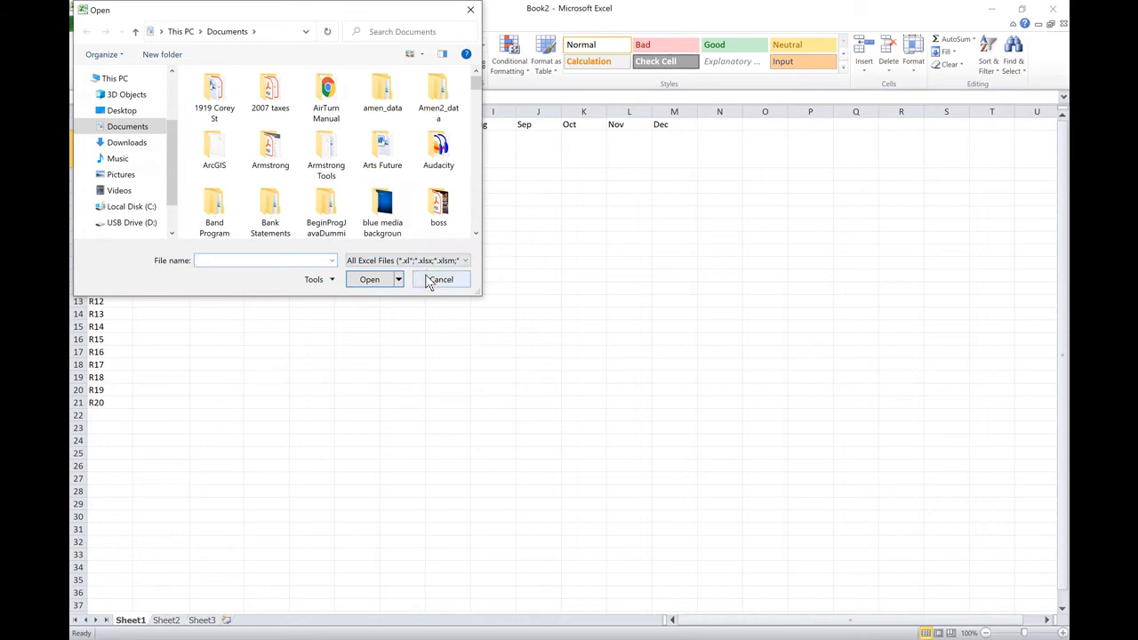
key(Escape)
- Open the recent workbook cc-est2018-alldata-01 (1).csv and auto-fit the CTYNAME column to its contents
click(88, 24)
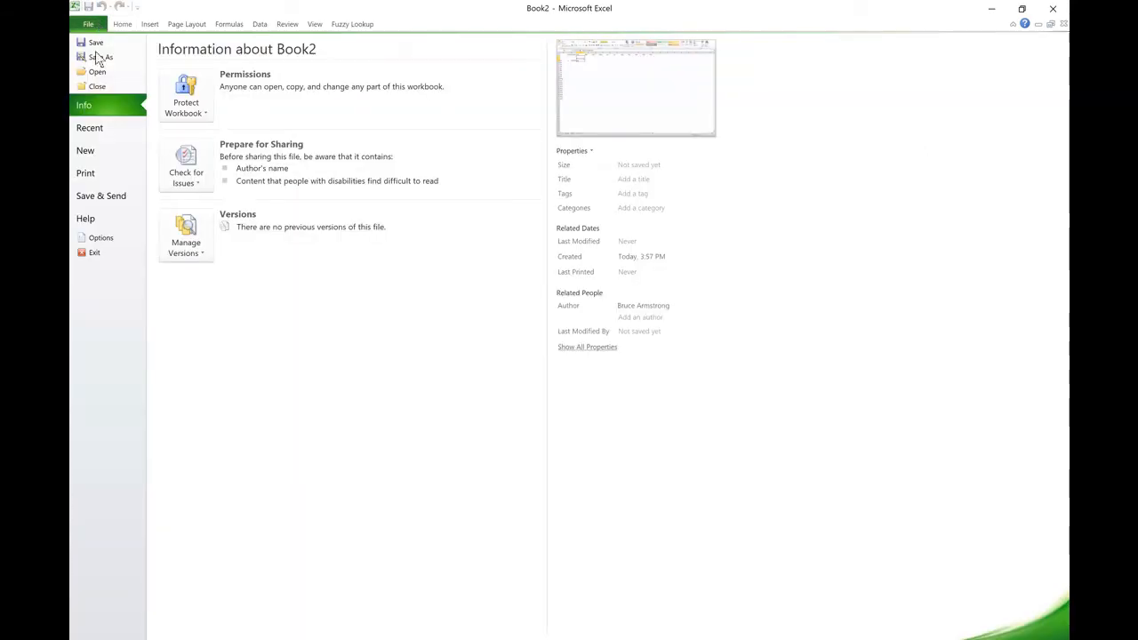
click(98, 128)
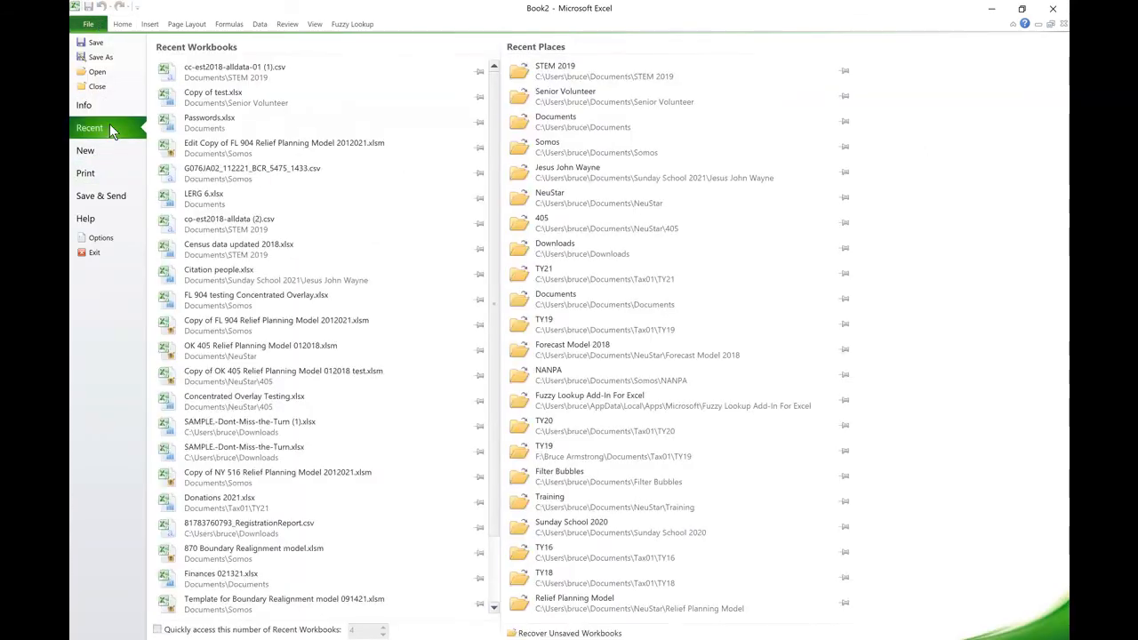
click(233, 69)
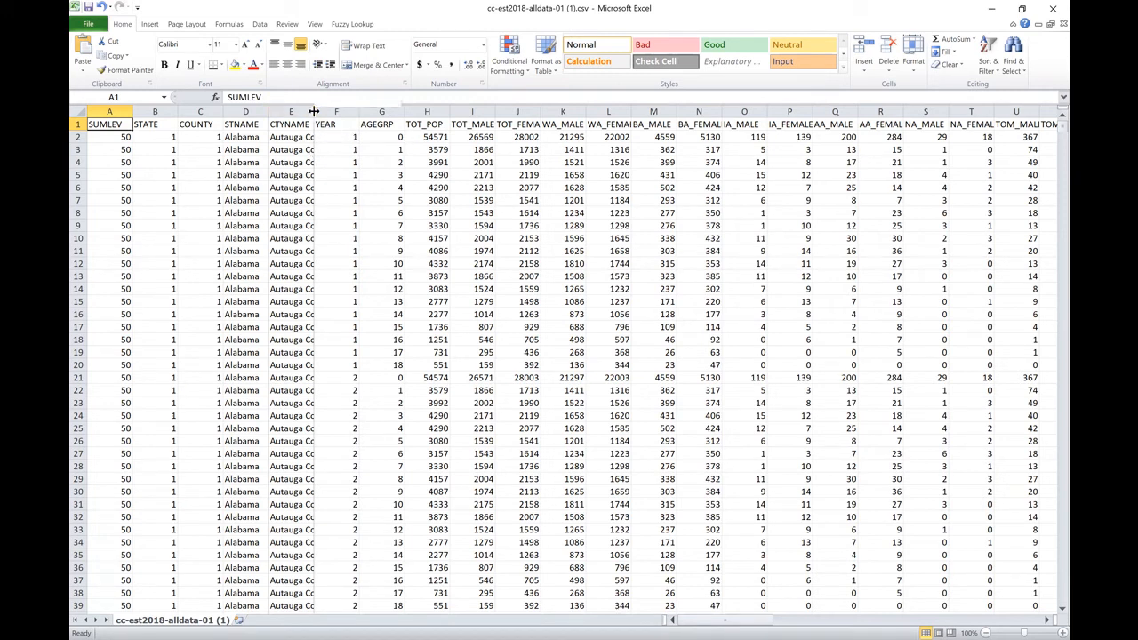
double_click(313, 111)
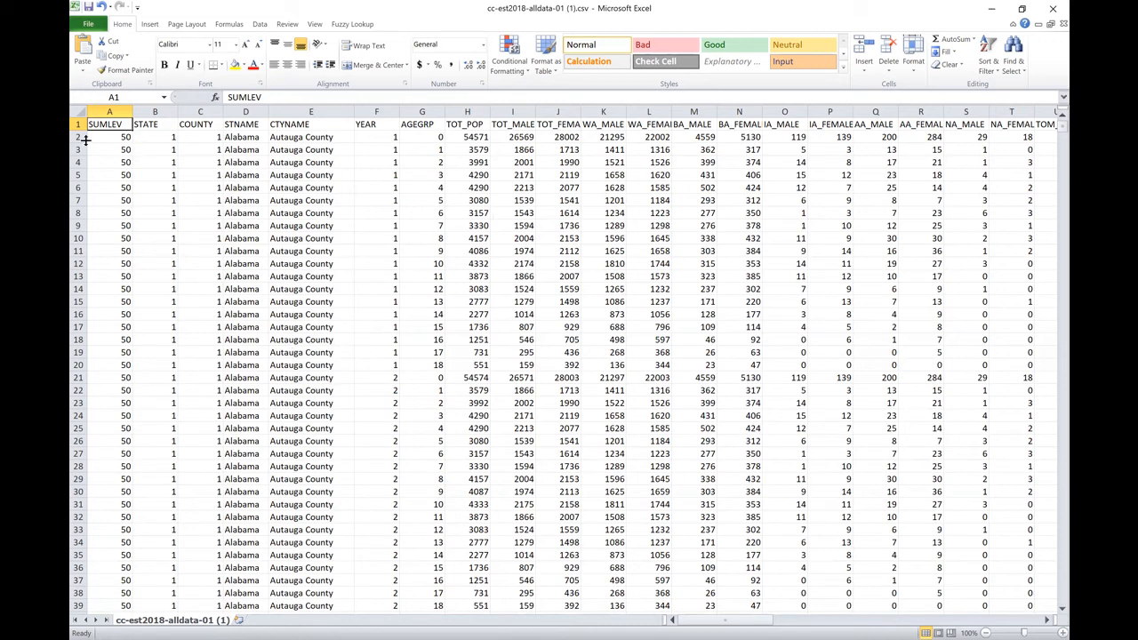
click(99, 25)
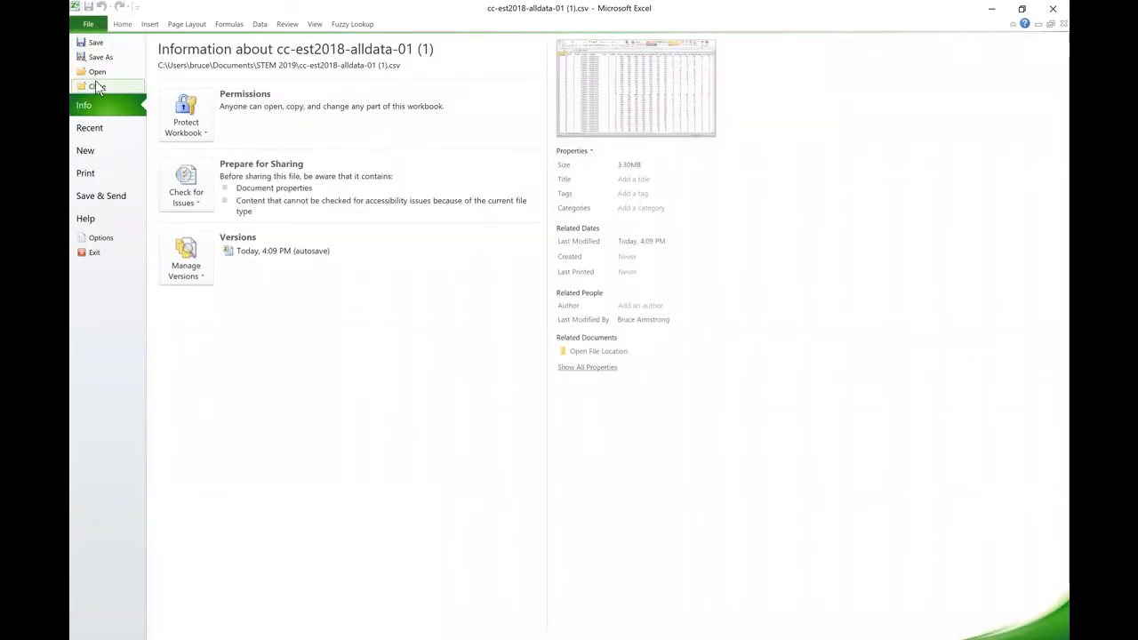
click(101, 73)
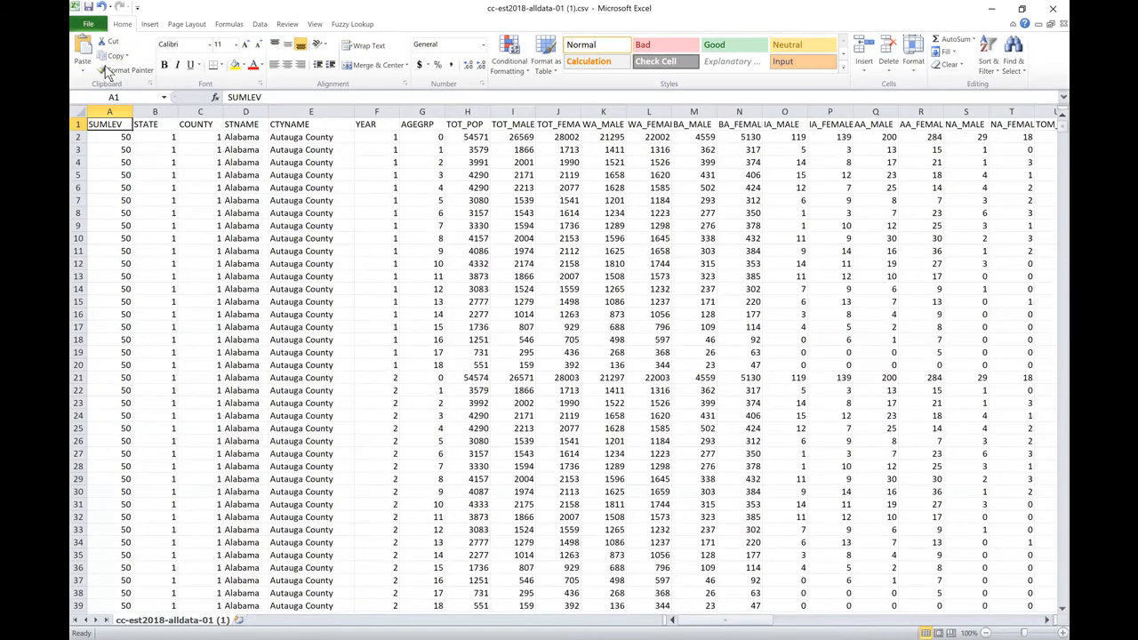
click(470, 10)
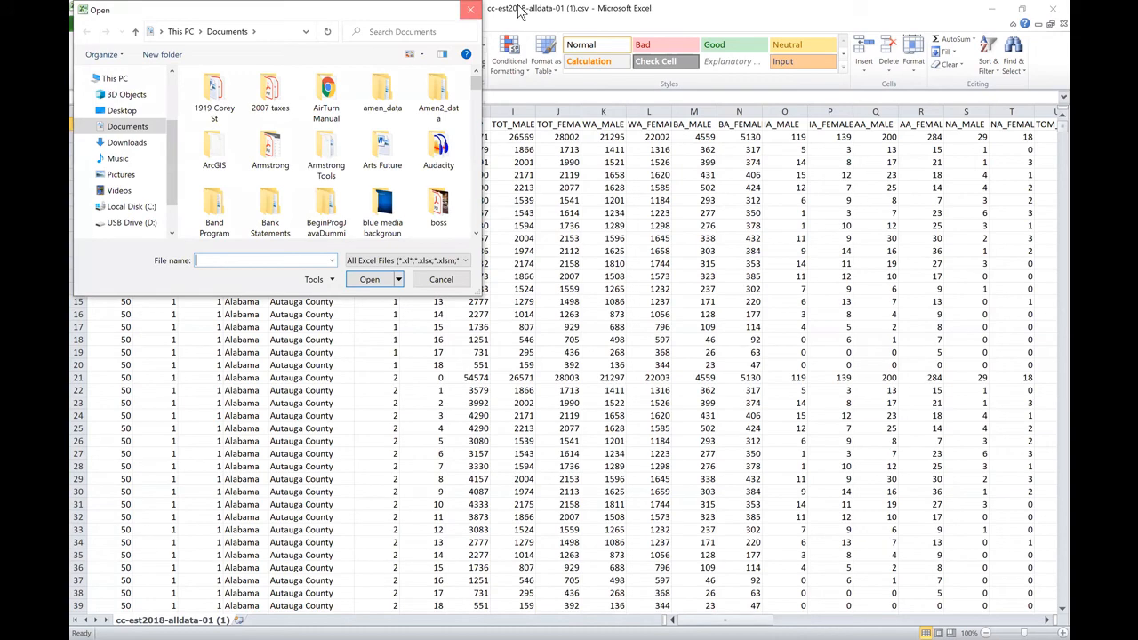
- Open LERG 6.xlsx from the recent workbooks
click(98, 26)
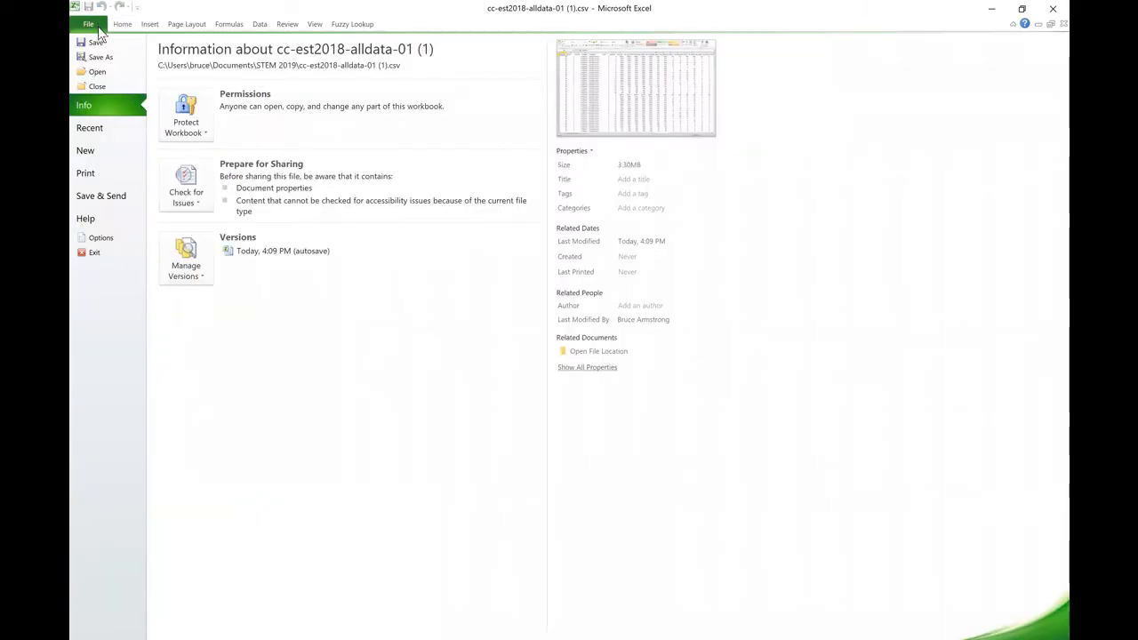
click(101, 130)
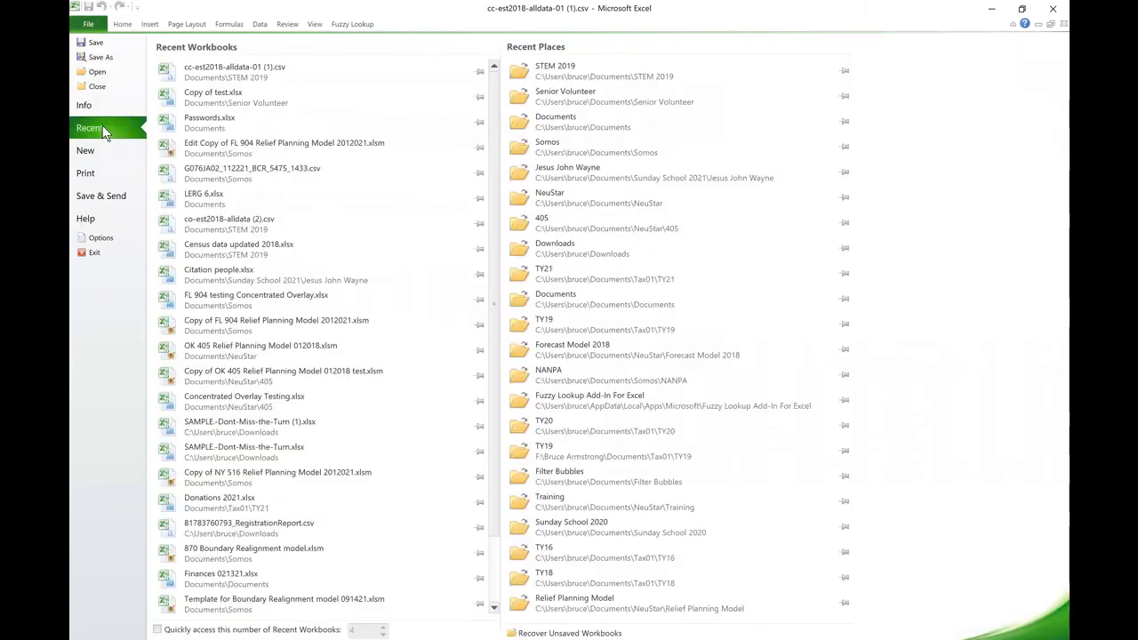
click(210, 192)
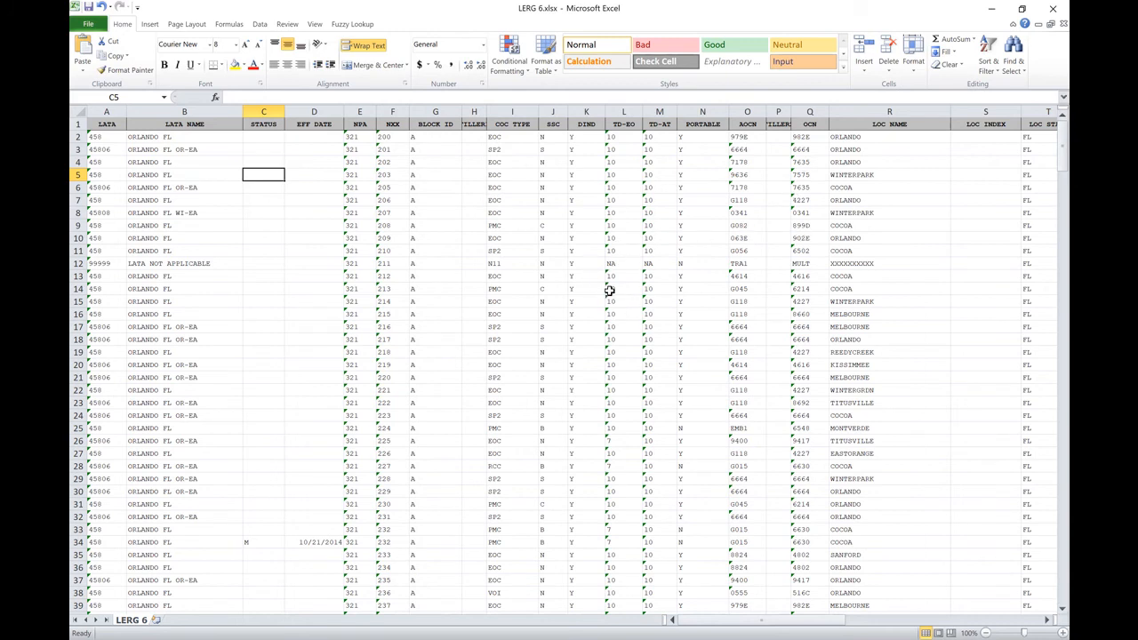
- Examine the error-checking options for the flagged NXX and AOCN cells in row 3, leaving both values as they are
click(379, 146)
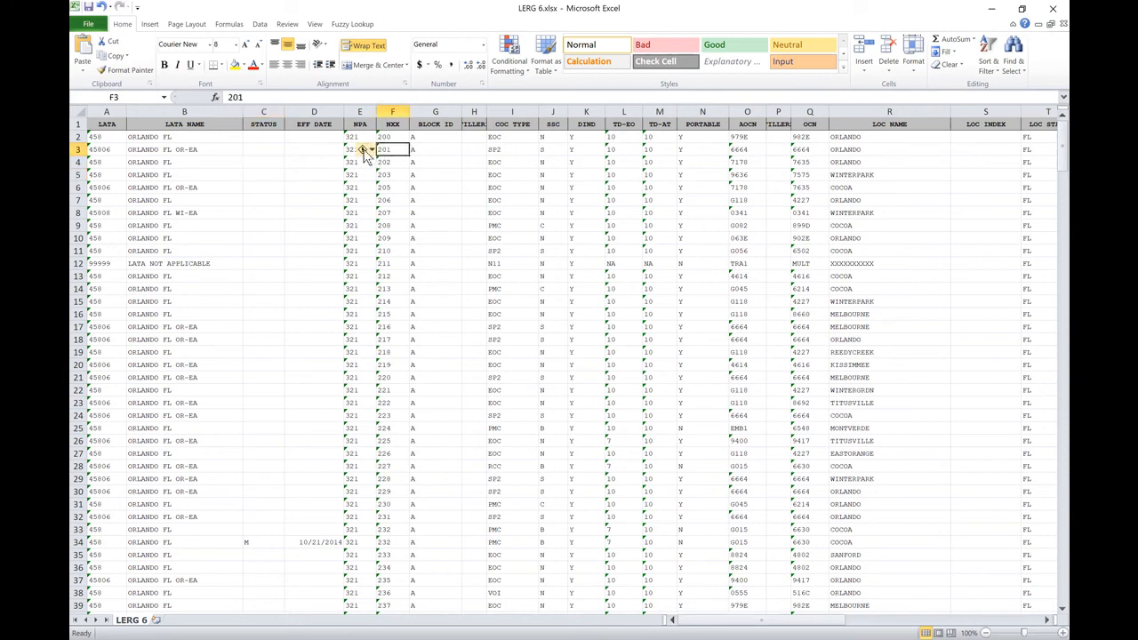
click(365, 151)
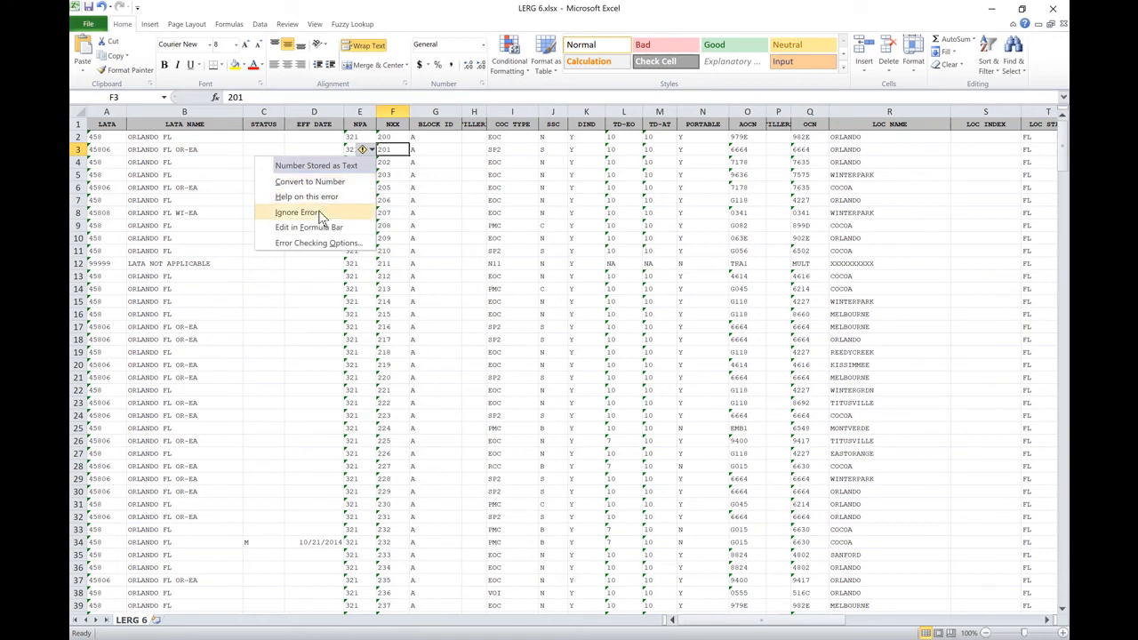
click(391, 151)
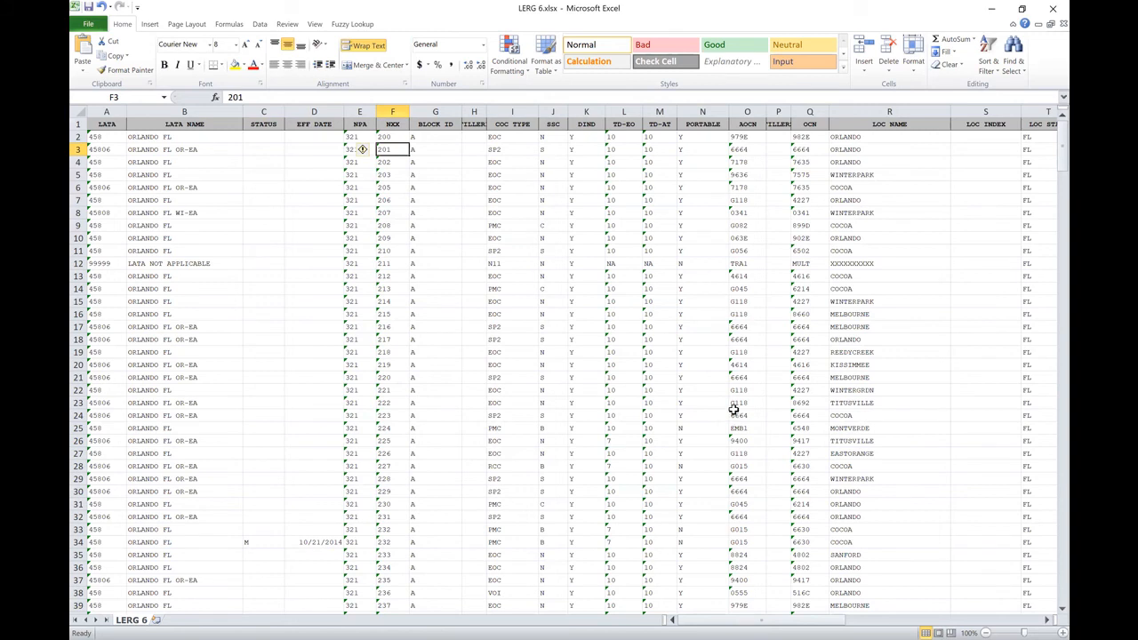
click(736, 150)
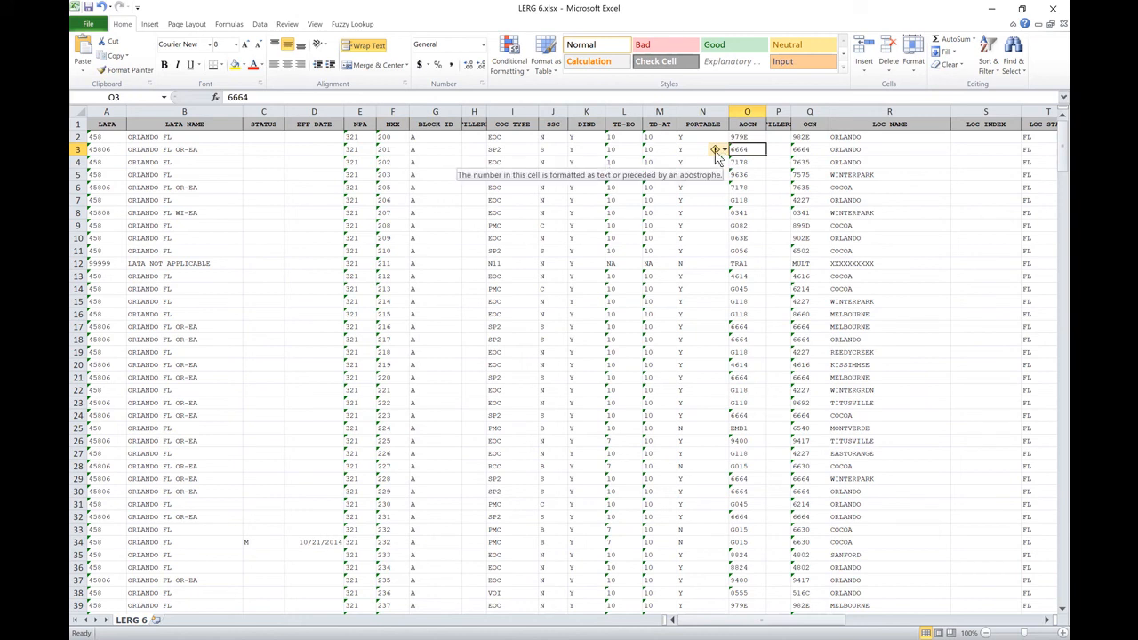
click(716, 150)
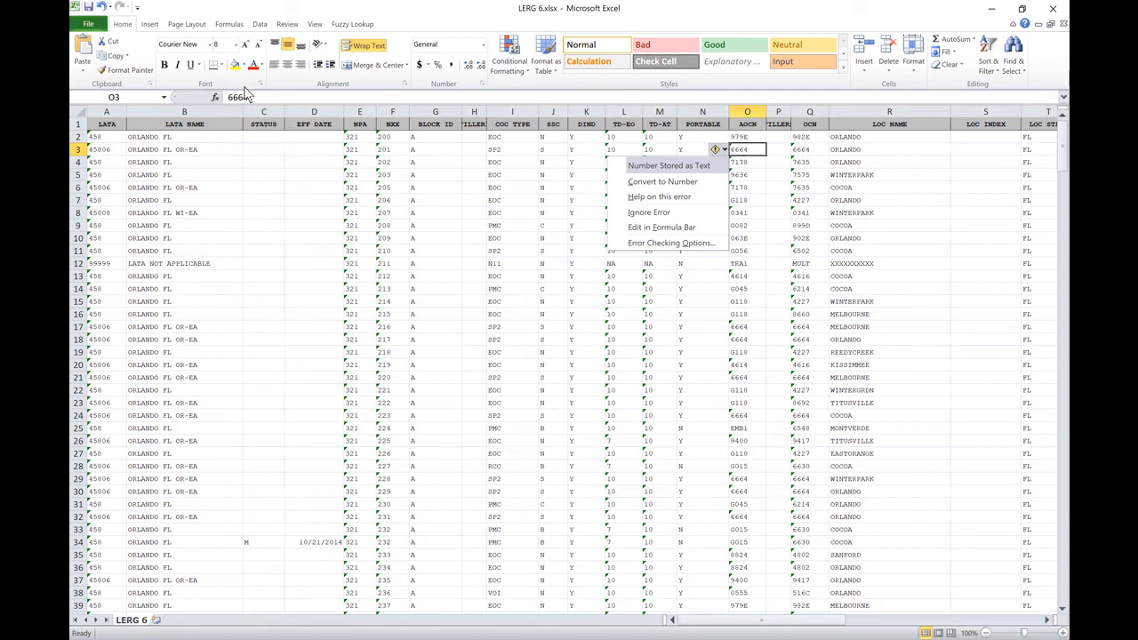
- Close LERG 6.xlsx and the cc-est2018-alldata-01 (1).csv workbook, discarding the changes, to return to Book2
click(1052, 8)
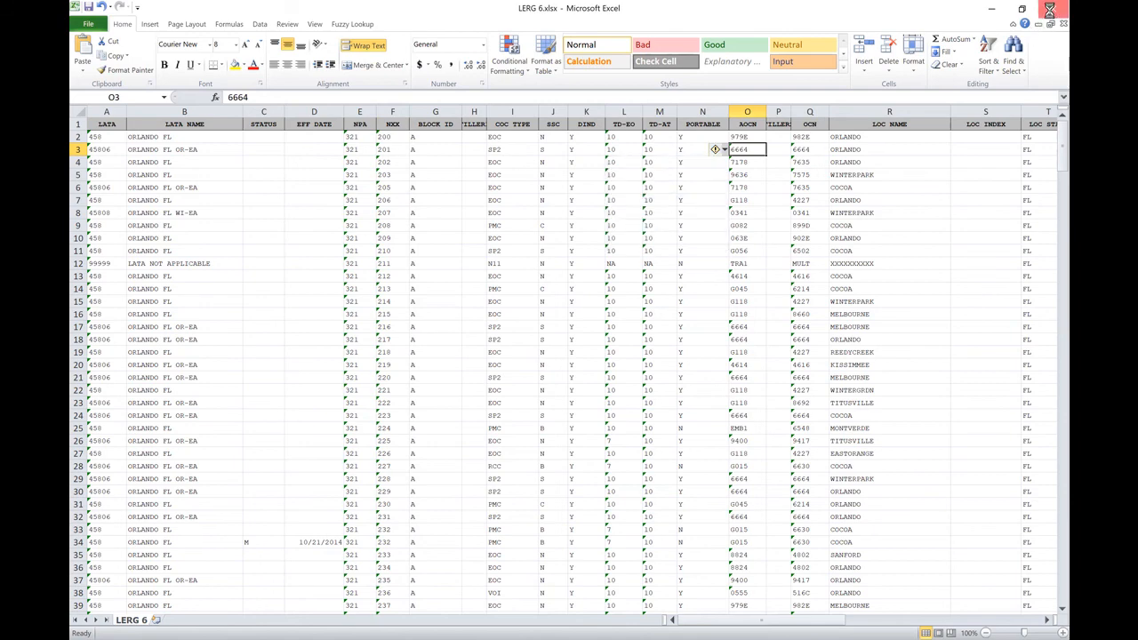
click(1053, 8)
click(1053, 8)
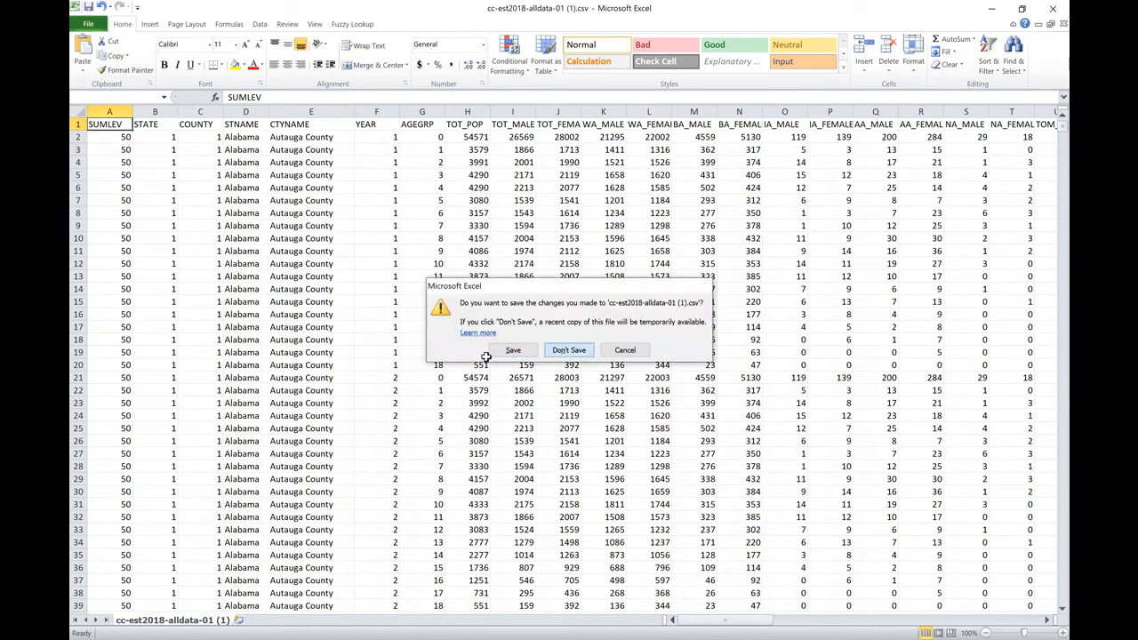
click(565, 350)
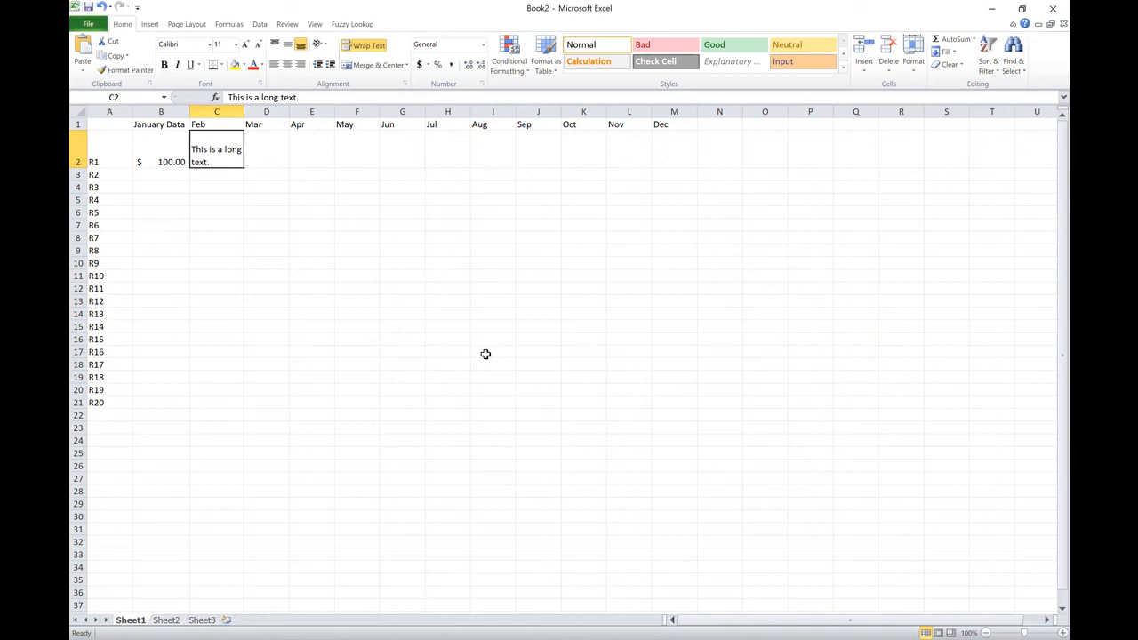
- Review the protection options for Book2, including Encrypt with Password, and return to the worksheet
click(89, 25)
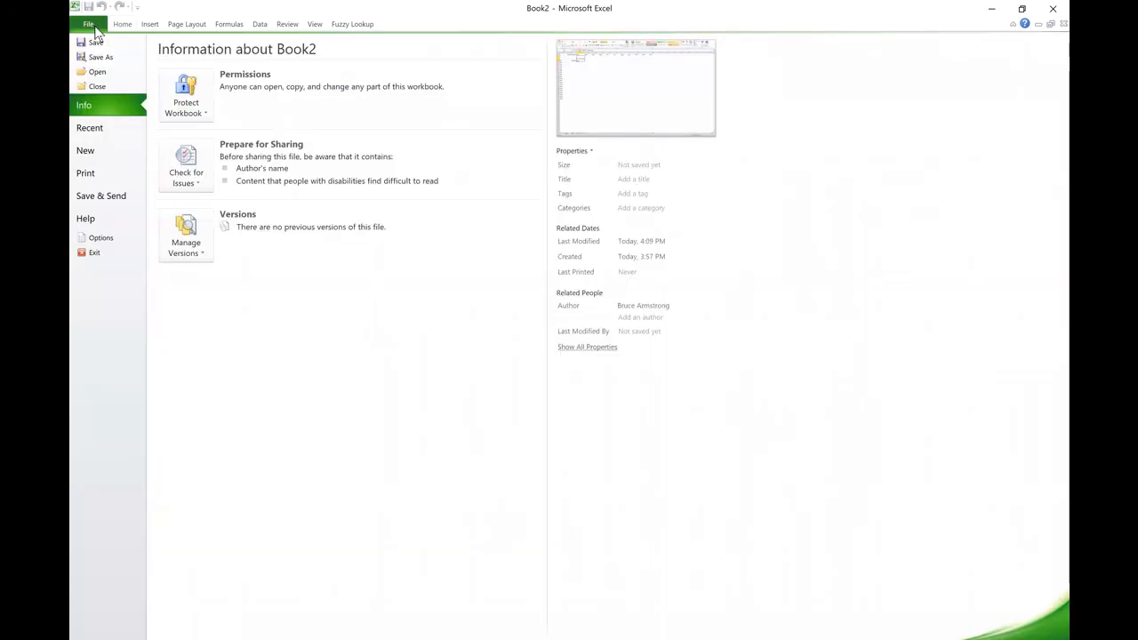
click(205, 100)
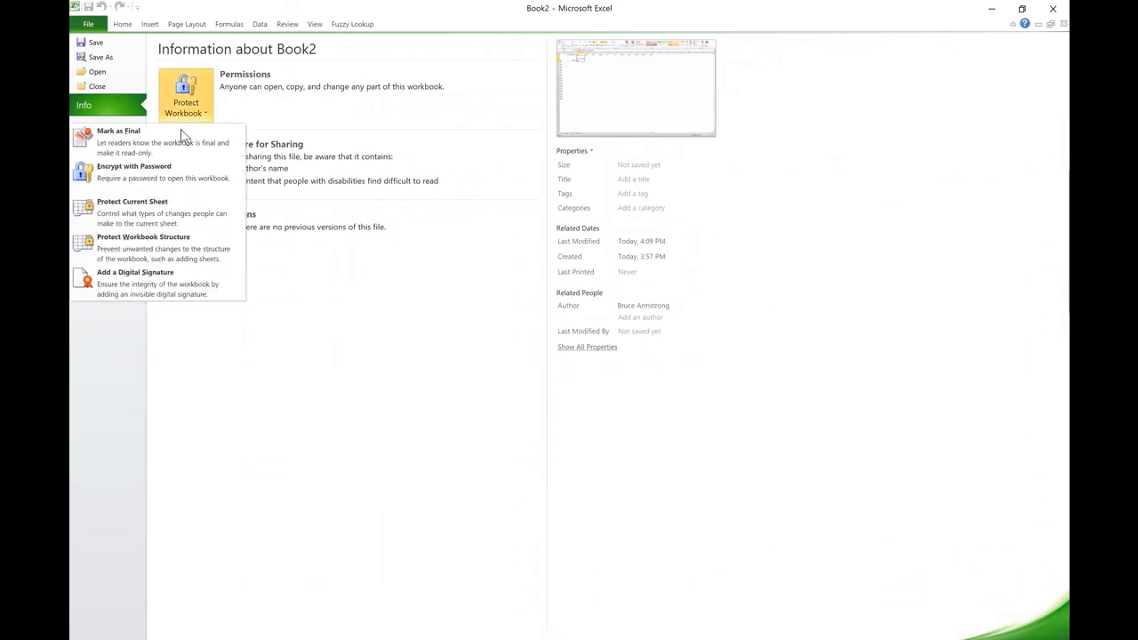
click(149, 180)
click(135, 24)
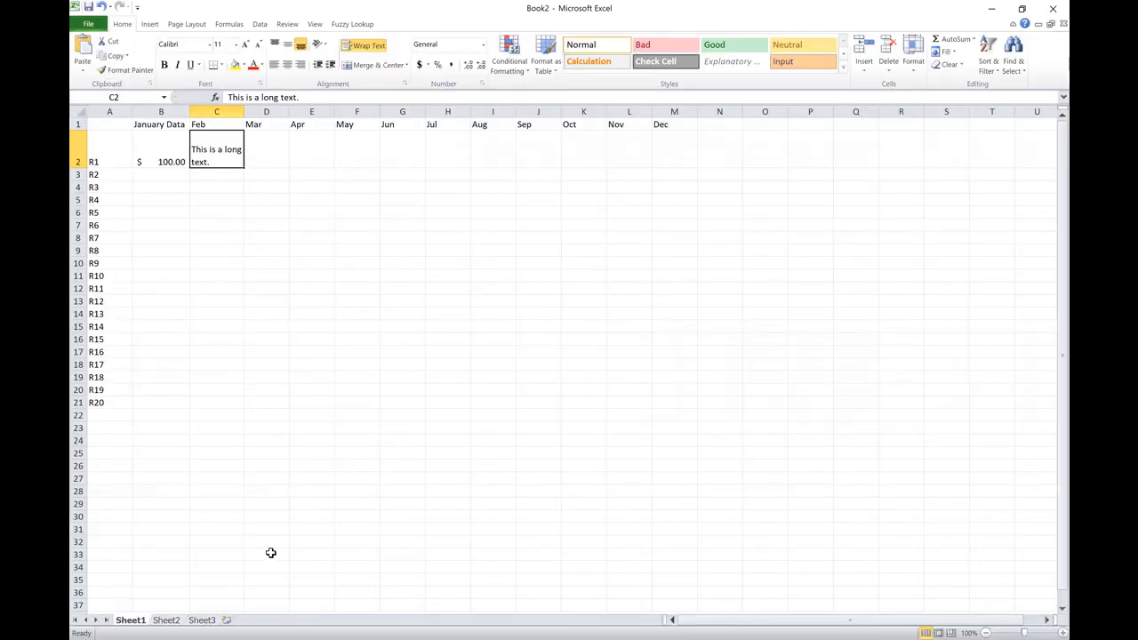